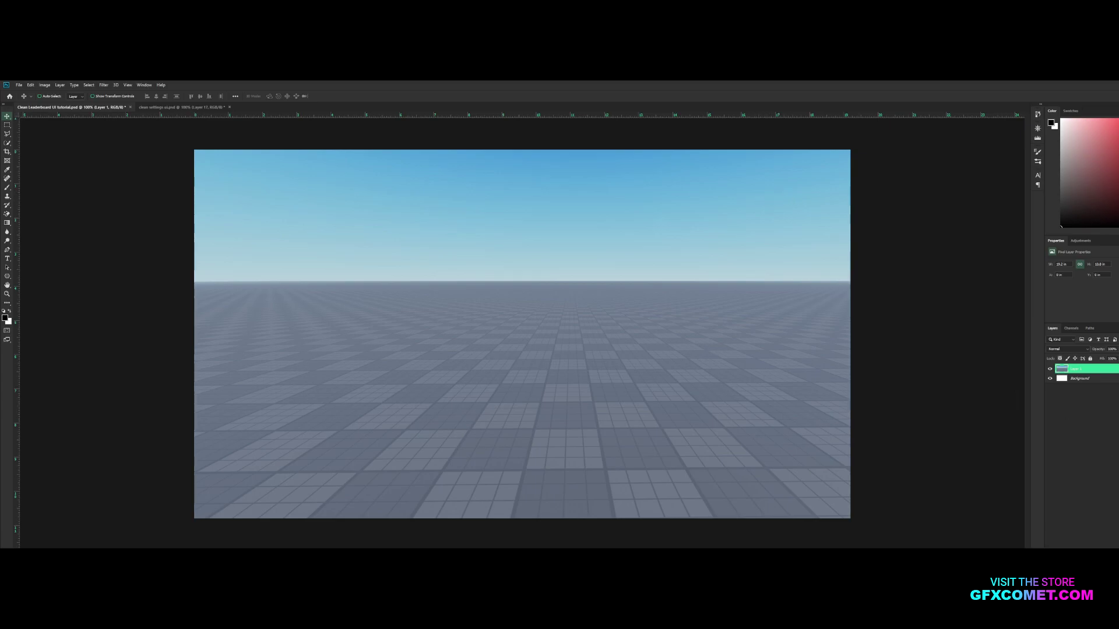
# Add a new layer above the background scene and choose the Rounded Rectangle tool.
pyautogui.hotkey('ctrl', 'shift', 'alt', 'n')
pyautogui.click(8, 278)
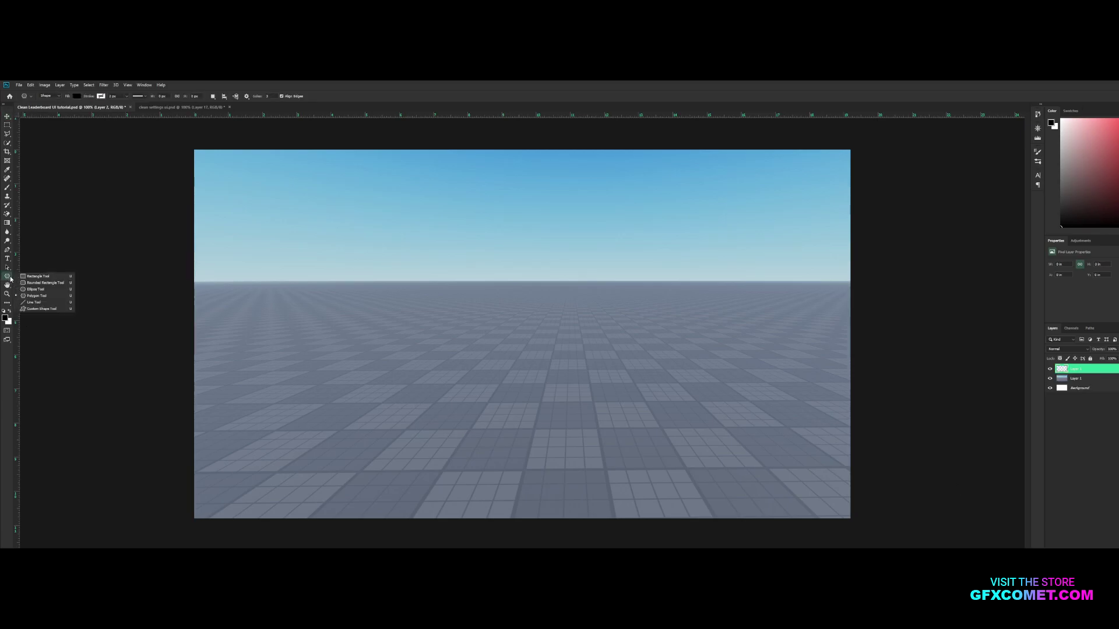
pyautogui.click(36, 283)
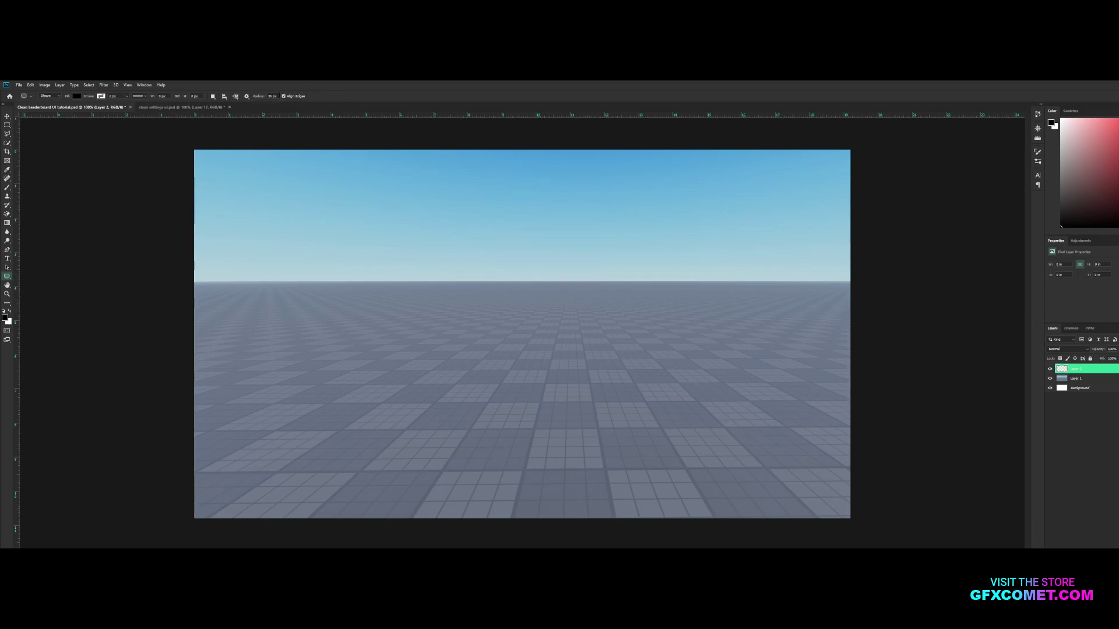
pyautogui.moveTo(733, 164); pyautogui.dragTo(821, 299)
pyautogui.hotkey('ctrl', 'z')
pyautogui.click(272, 96)
pyautogui.moveTo(765, 158); pyautogui.dragTo(844, 282)
pyautogui.press('v')
pyautogui.press('Up')
pyautogui.press('Up')
pyautogui.press('Up')
pyautogui.press('Up')
pyautogui.press('Up')
pyautogui.press('Up')
pyautogui.press('Up')
pyautogui.press('Up')
pyautogui.hotkey('ctrl', 'z')
pyautogui.hotkey('ctrl', 'z')
# Set a corner radius and draw a rounded rectangle about 210 by 360 px in the scene's upper-right corner.
pyautogui.click(7, 276)
pyautogui.click(272, 96)
pyautogui.write('1')
pyautogui.moveTo(785, 159); pyautogui.dragTo(845, 254)
pyautogui.press('v')
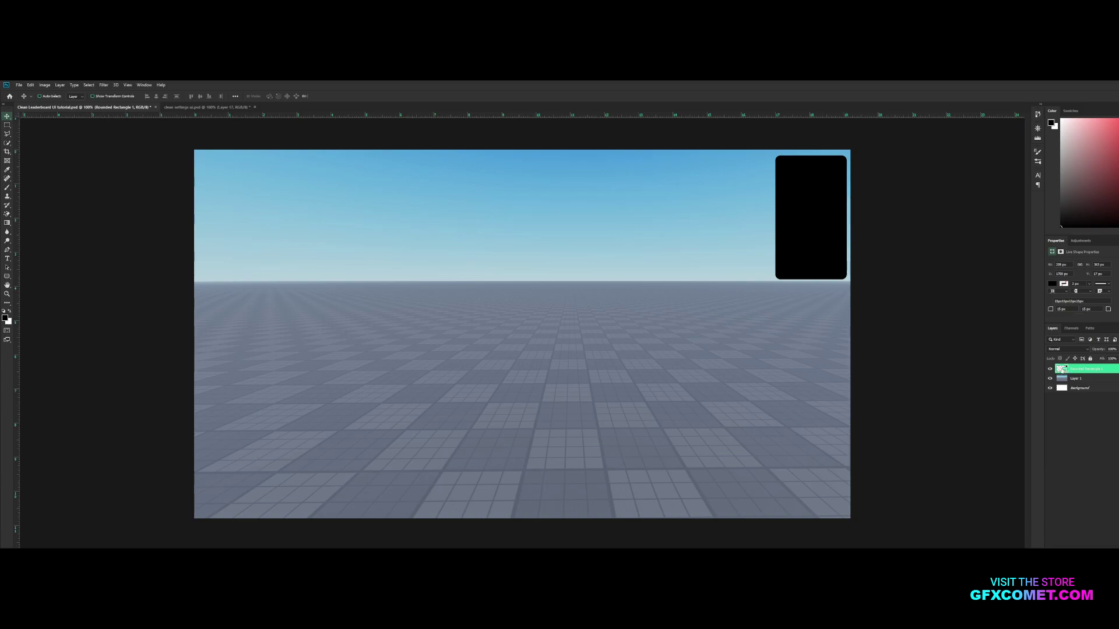
# Fill the rounded rectangle with #1c1c1c and set its layer opacity to 90%.
pyautogui.doubleClick(1061, 369)
pyautogui.moveTo(839, 354); pyautogui.dragTo(613, 267)
pyautogui.write('242424')
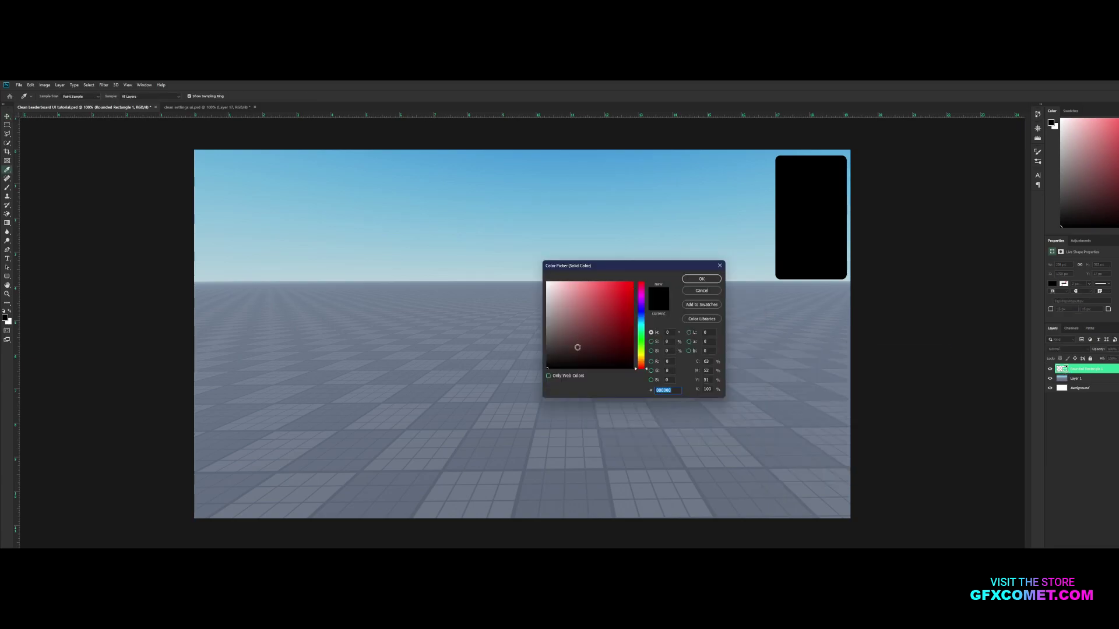
pyautogui.write('161616')
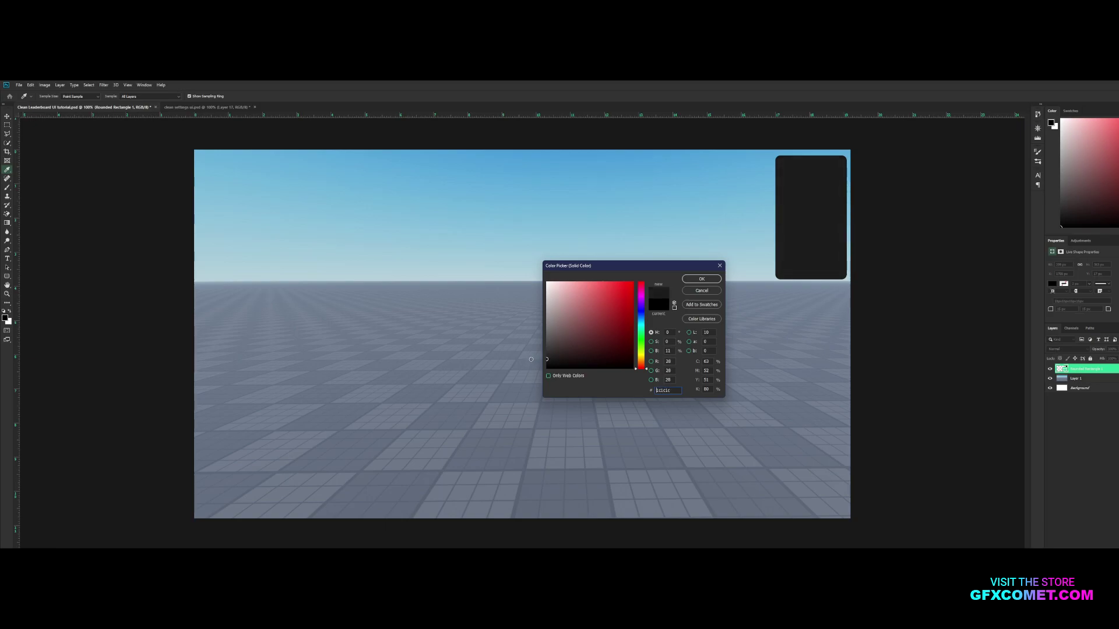
pyautogui.click(712, 282)
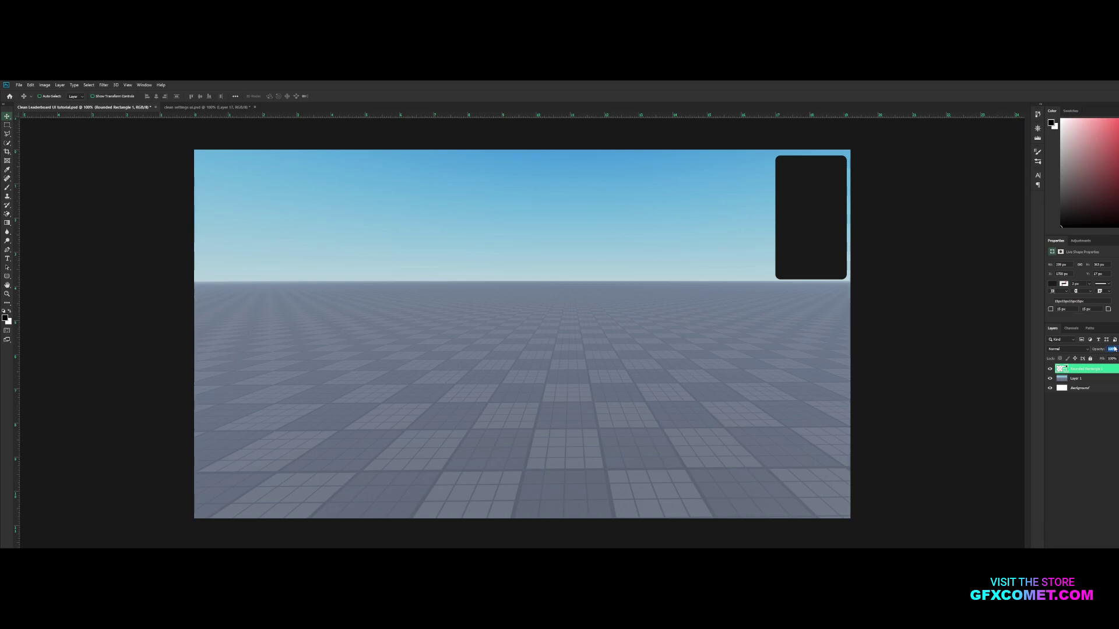
pyautogui.write('95')
pyautogui.press('BackSpace')
pyautogui.write('0')
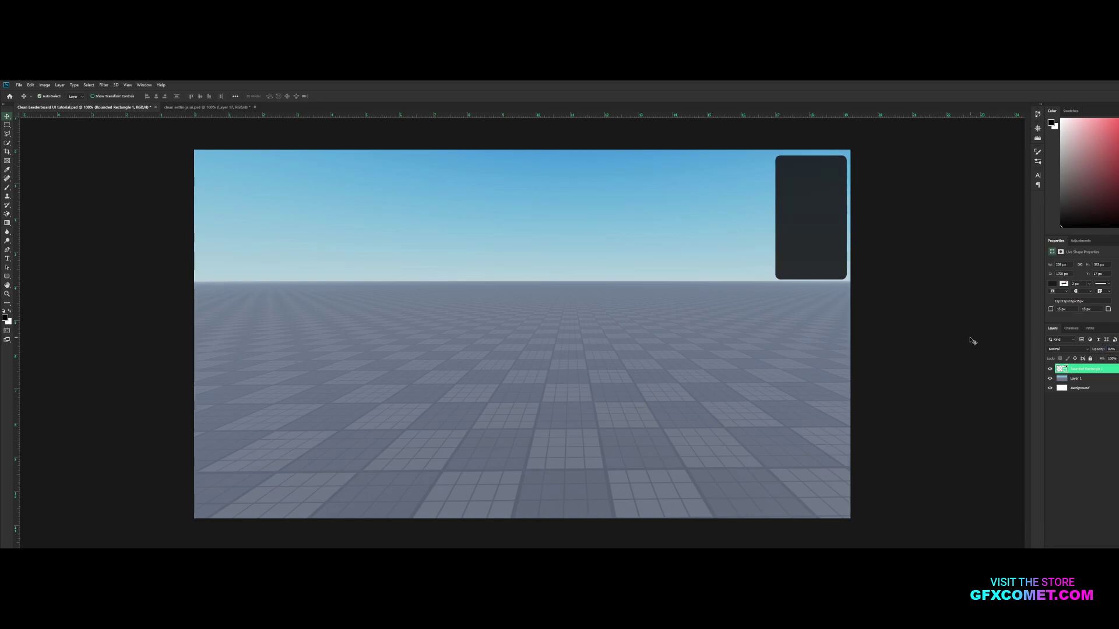
# Shift the dark panel slightly left, away from the canvas edge, and save the document with maximum compatibility.
pyautogui.hotkey('ctrl', '+')
pyautogui.press('space')
pyautogui.moveTo(933, 332); pyautogui.dragTo(683, 383)
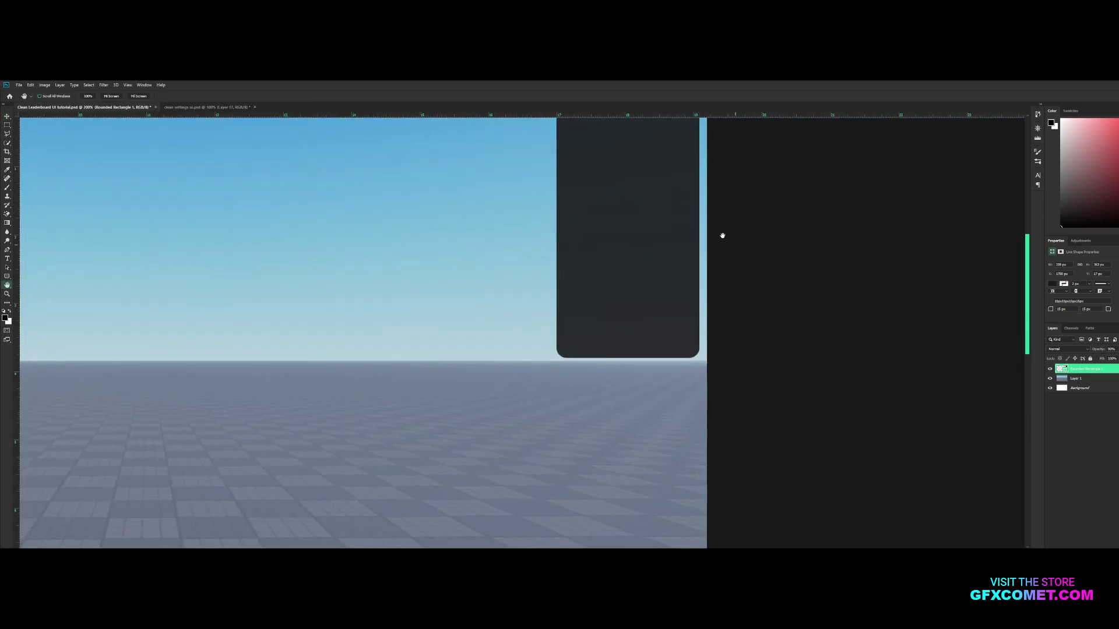
pyautogui.moveTo(723, 235); pyautogui.dragTo(727, 265)
pyautogui.press('v')
pyautogui.moveTo(692, 225); pyautogui.dragTo(680, 222)
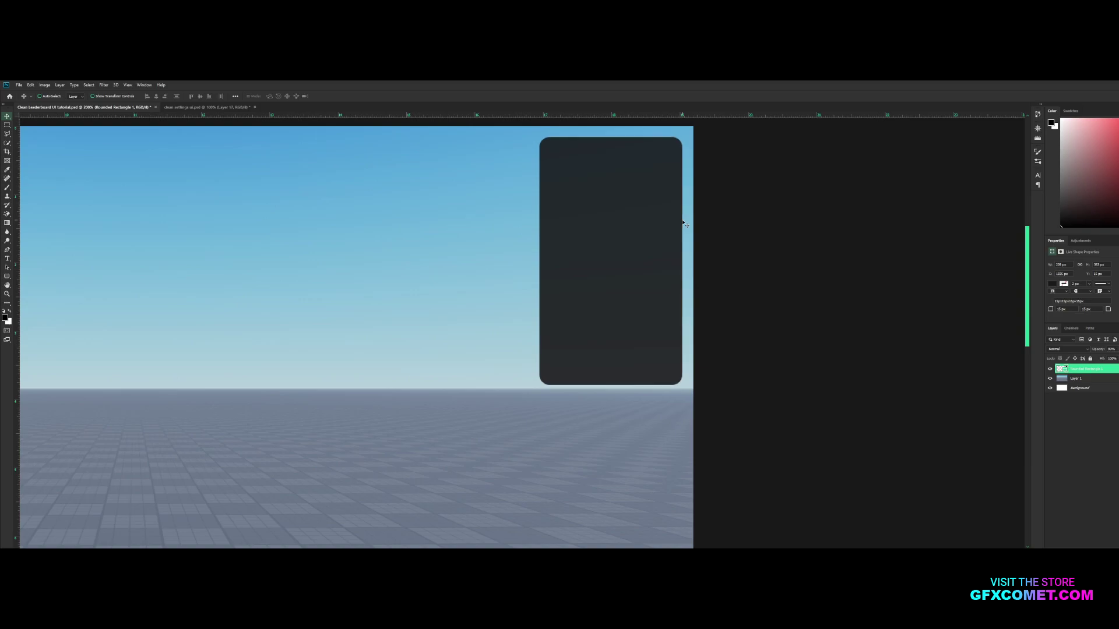
pyautogui.hotkey('ctrl', 's')
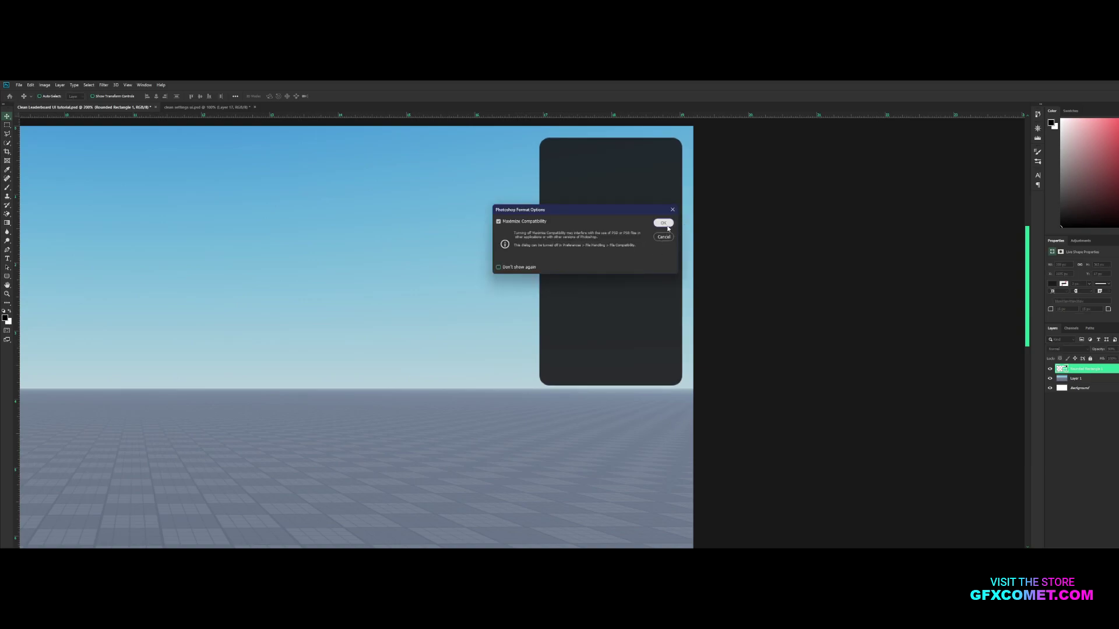
pyautogui.click(664, 223)
# Set up the Type tool with white text in Montserrat SemiBold.
pyautogui.press('t')
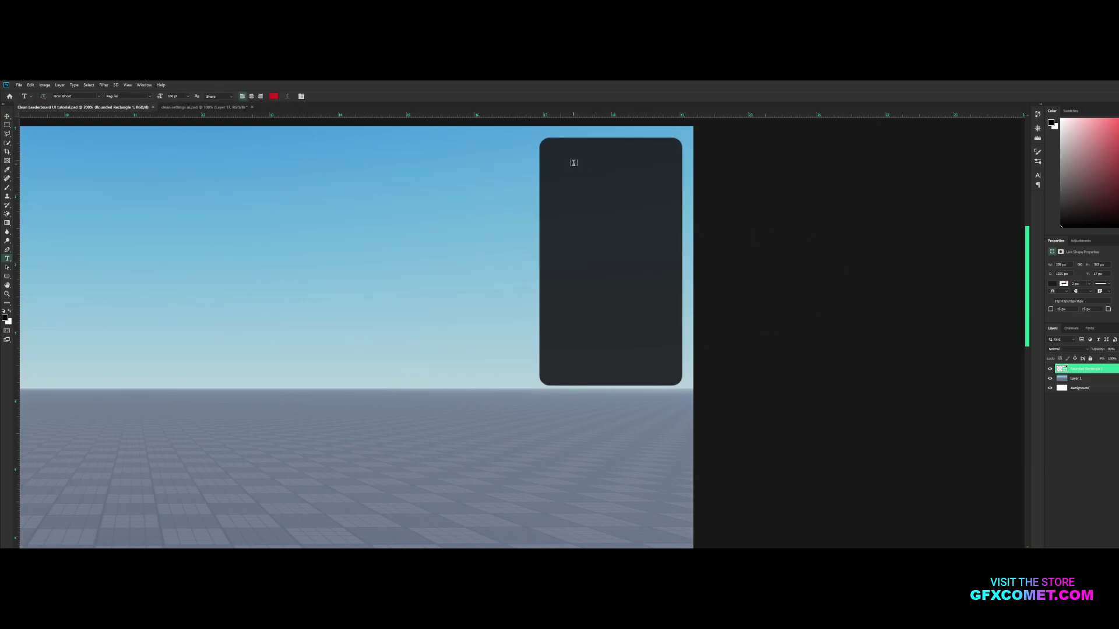
pyautogui.press('x')
pyautogui.click(73, 96)
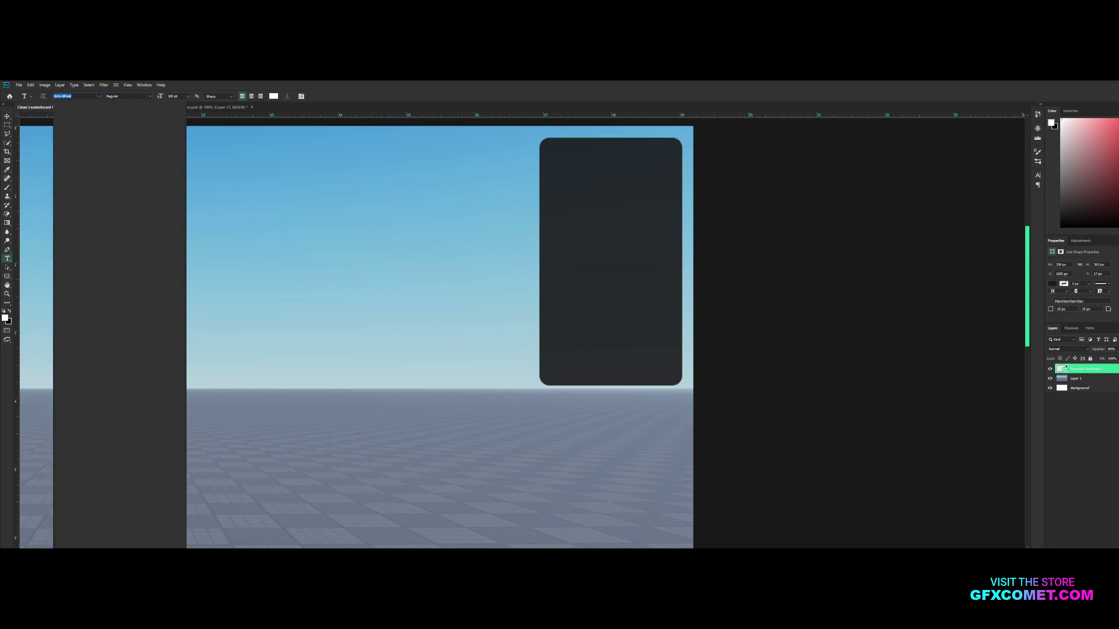
pyautogui.write('monts')
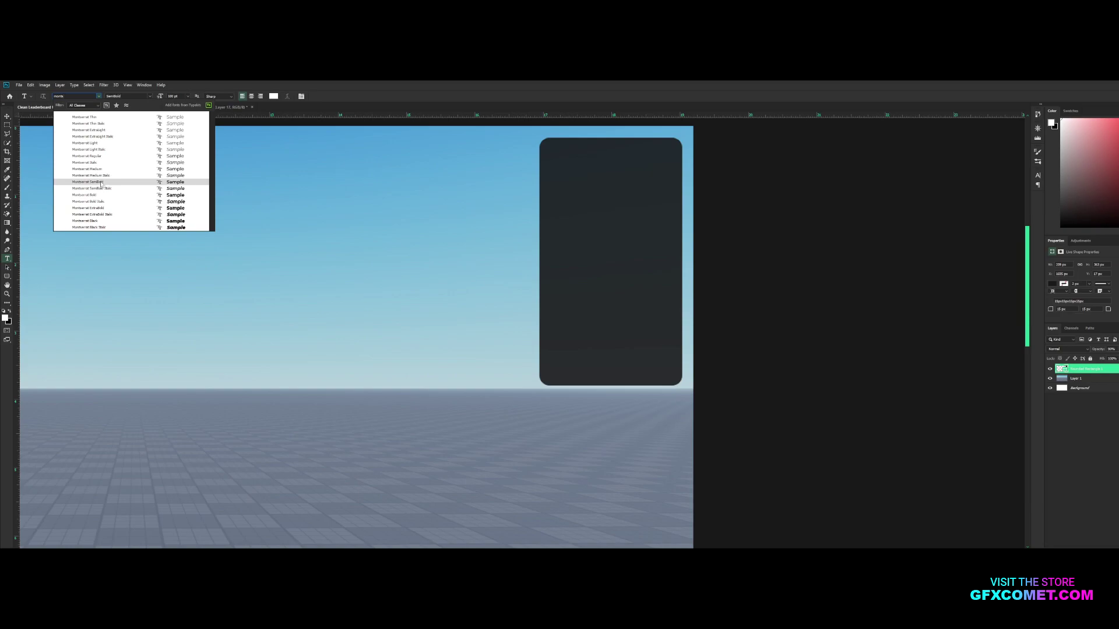
pyautogui.click(101, 184)
# Add the text "Codite" and scale it down to fit centred near the upper edge of the dark panel.
pyautogui.click(572, 179)
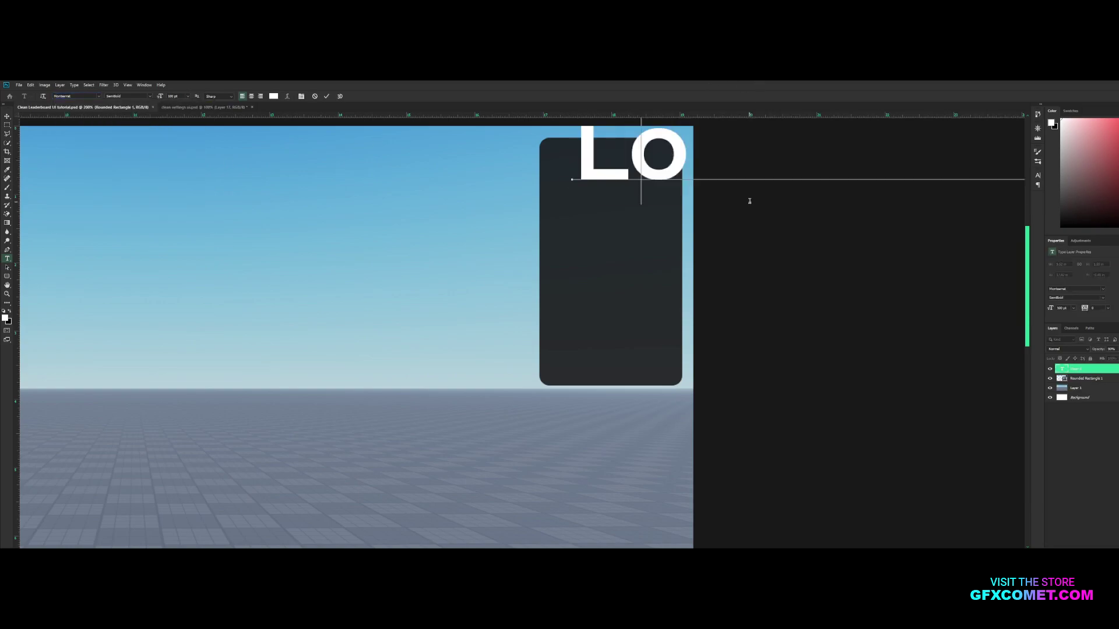
pyautogui.write('Co')
pyautogui.click(1089, 369)
pyautogui.press('v')
pyautogui.moveTo(720, 184); pyautogui.dragTo(419, 353)
pyautogui.hotkey('ctrl', 't')
pyautogui.keyDown('alt'); pyautogui.moveTo(590, 264); pyautogui.dragTo(640, 160); pyautogui.keyUp('alt')
pyautogui.press('Return')
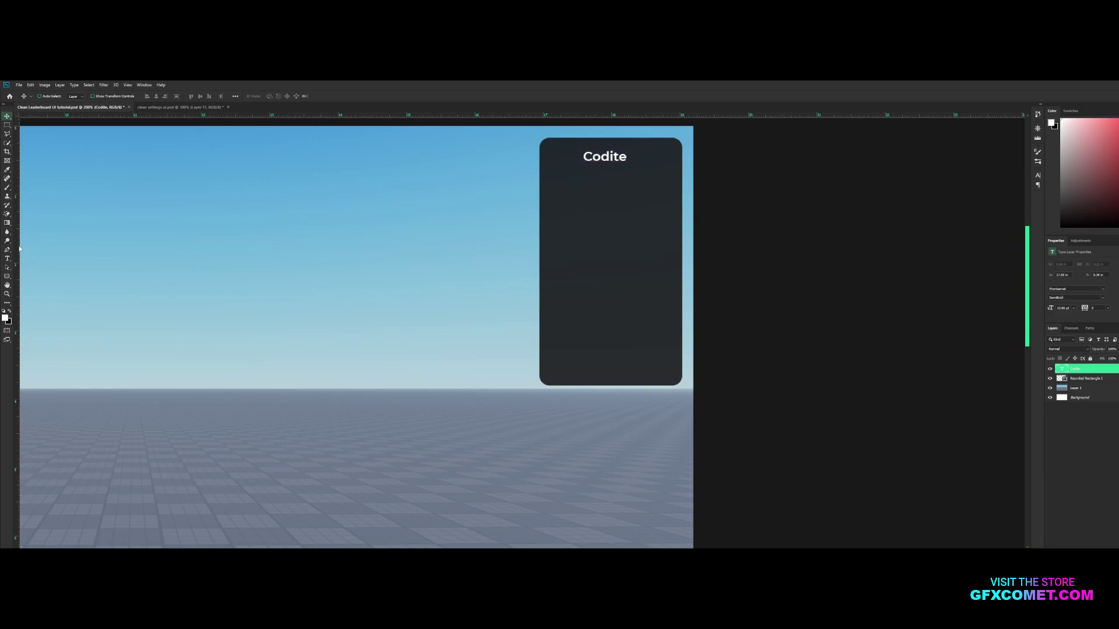
# Add a vertical guide inside the panel's left side and align the "Codite" text just to its right.
pyautogui.moveTo(19, 249); pyautogui.dragTo(562, 209)
pyautogui.keyDown('ctrl'); pyautogui.moveTo(634, 172); pyautogui.dragTo(609, 170); pyautogui.keyUp('ctrl')
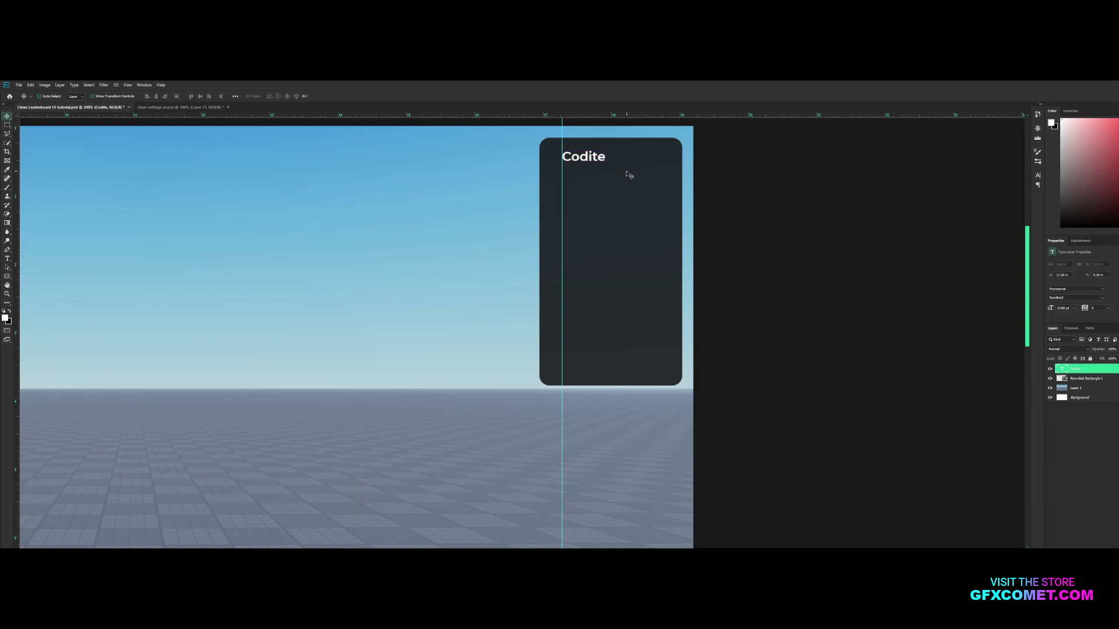
pyautogui.press('Right')
pyautogui.press('Right')
# Duplicate the "Codite" text, change the copy to "5" and place it inside the panel to the left of the name.
pyautogui.keyDown('alt'); pyautogui.moveTo(615, 156); pyautogui.dragTo(583, 156); pyautogui.keyUp('alt')
pyautogui.doubleClick(570, 155)
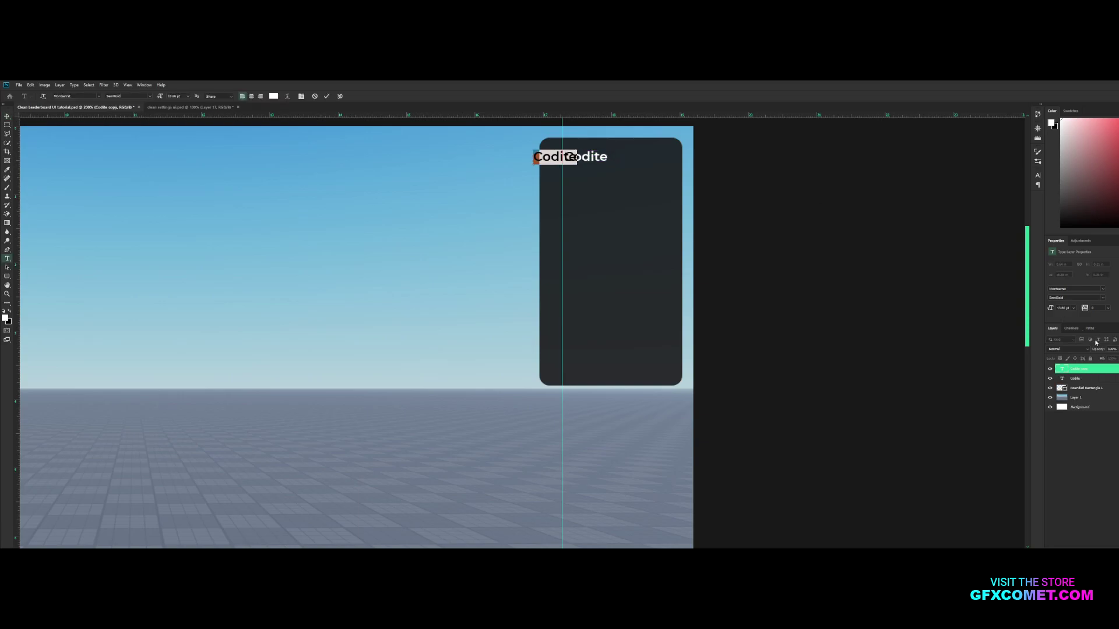
pyautogui.write('5')
pyautogui.click(1105, 370)
pyautogui.press('v')
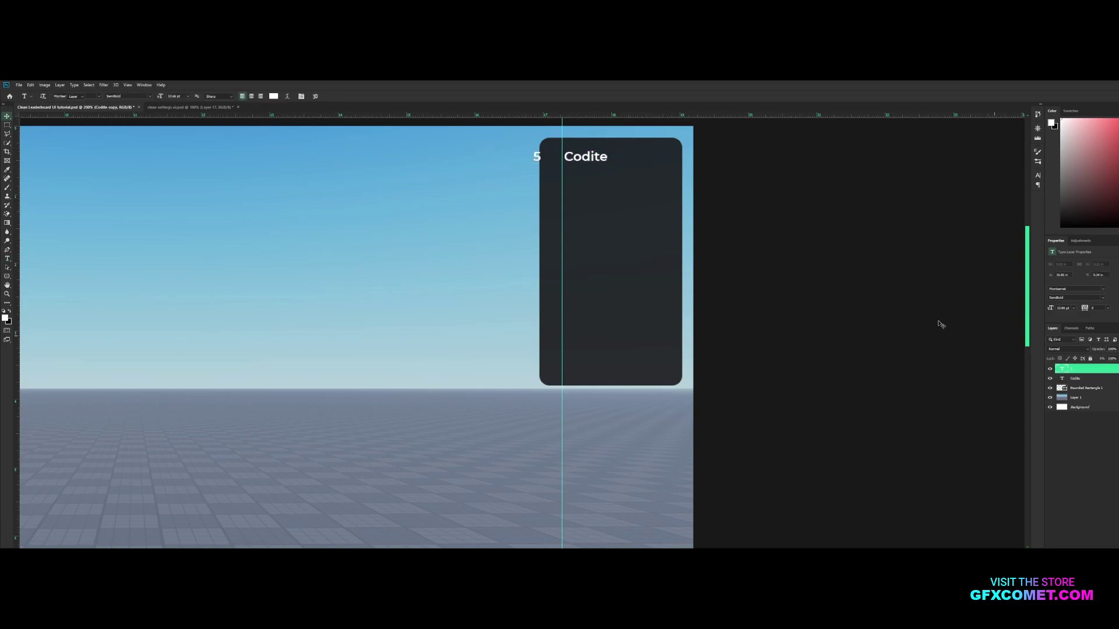
pyautogui.moveTo(586, 196); pyautogui.dragTo(597, 196)
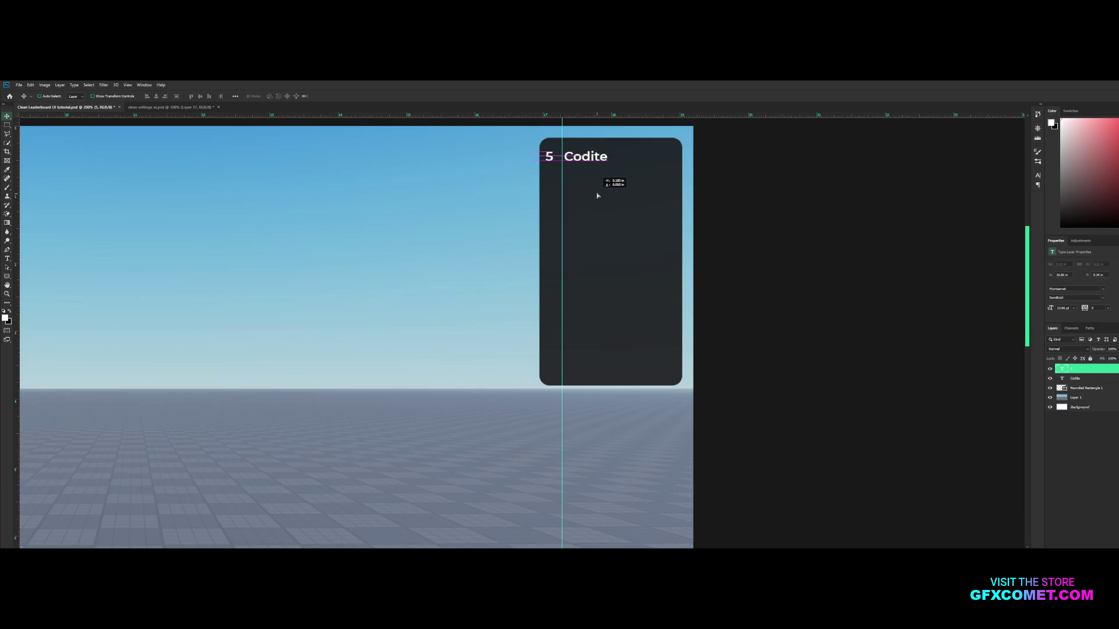
pyautogui.press('Right')
pyautogui.press('Right')
pyautogui.press('Right')
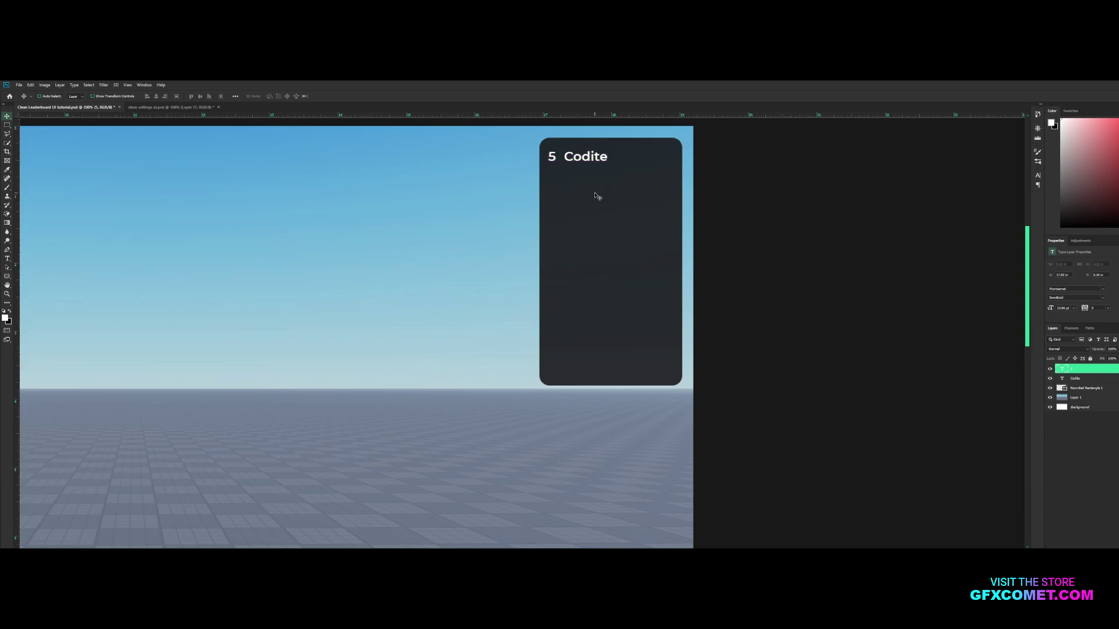
# Select both the "5" and "Codite" text layers and scale them down slightly about their centre.
pyautogui.keyDown('shift'); pyautogui.click(1091, 378); pyautogui.keyUp('shift')
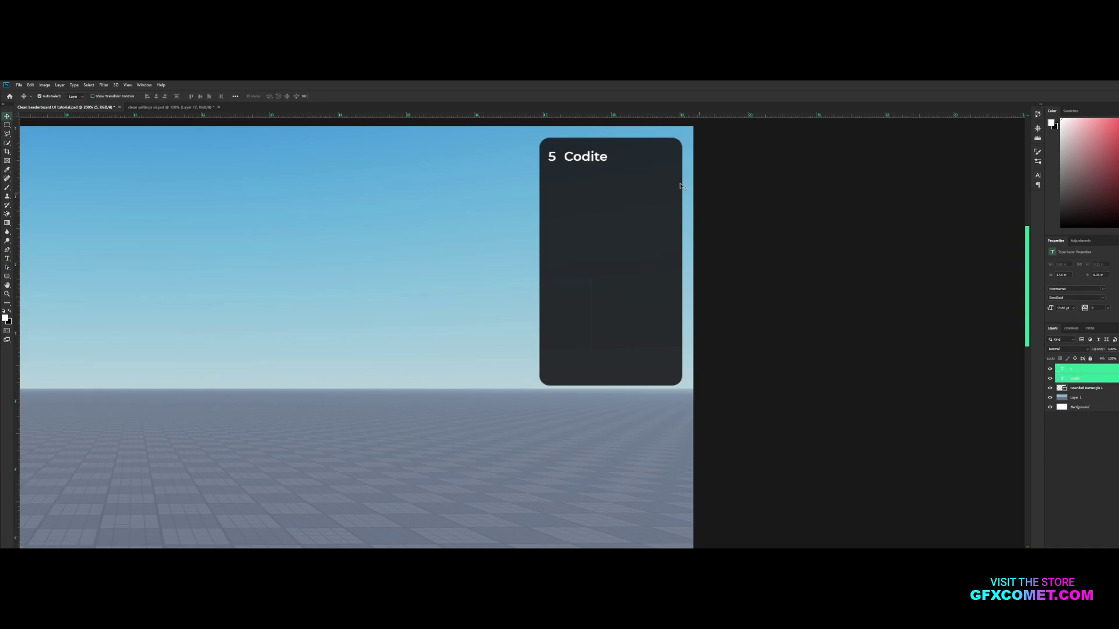
pyautogui.hotkey('ctrl', 't')
pyautogui.keyDown('alt'); pyautogui.moveTo(608, 151); pyautogui.dragTo(602, 152); pyautogui.keyUp('alt')
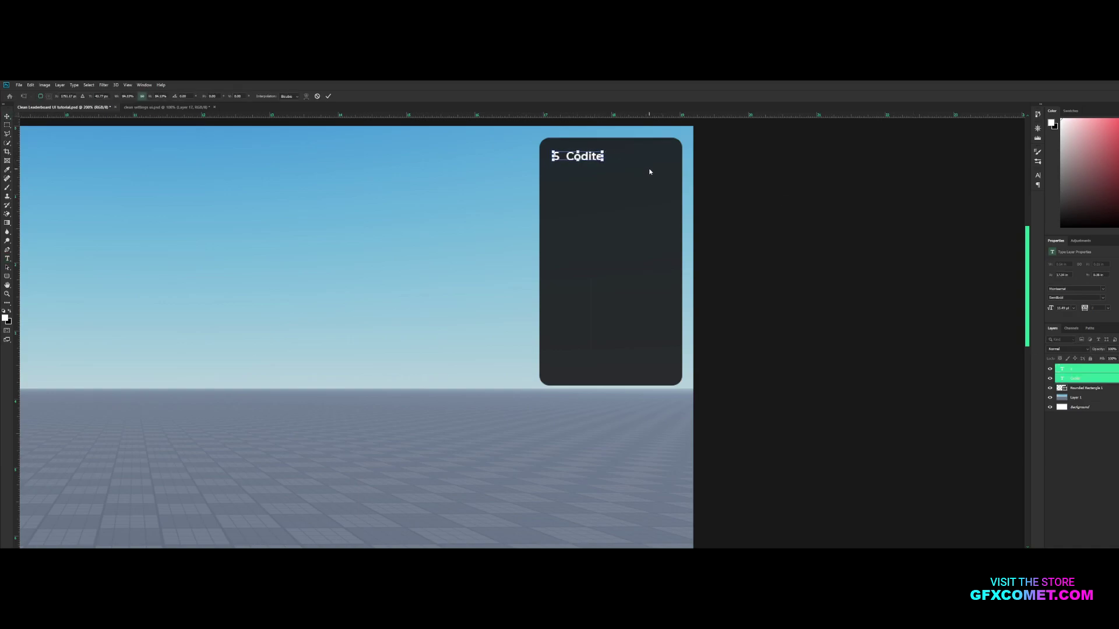
pyautogui.press('Return')
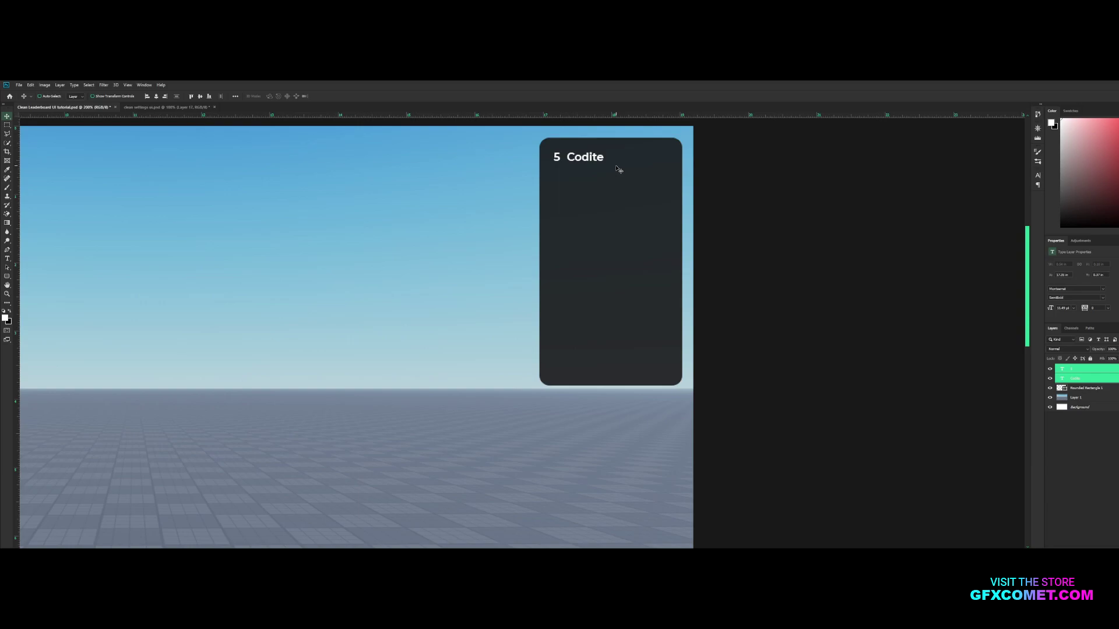
# Paste the avatar image as a new layer above the "Codite" text layer.
pyautogui.click(1094, 379)
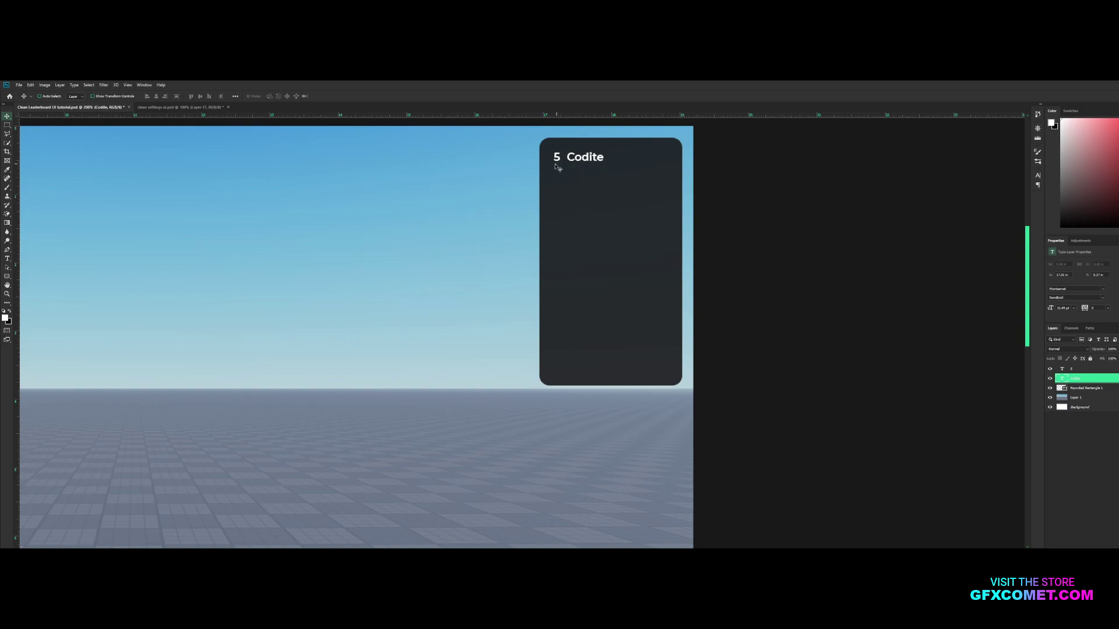
pyautogui.hotkey('ctrl', 'v')
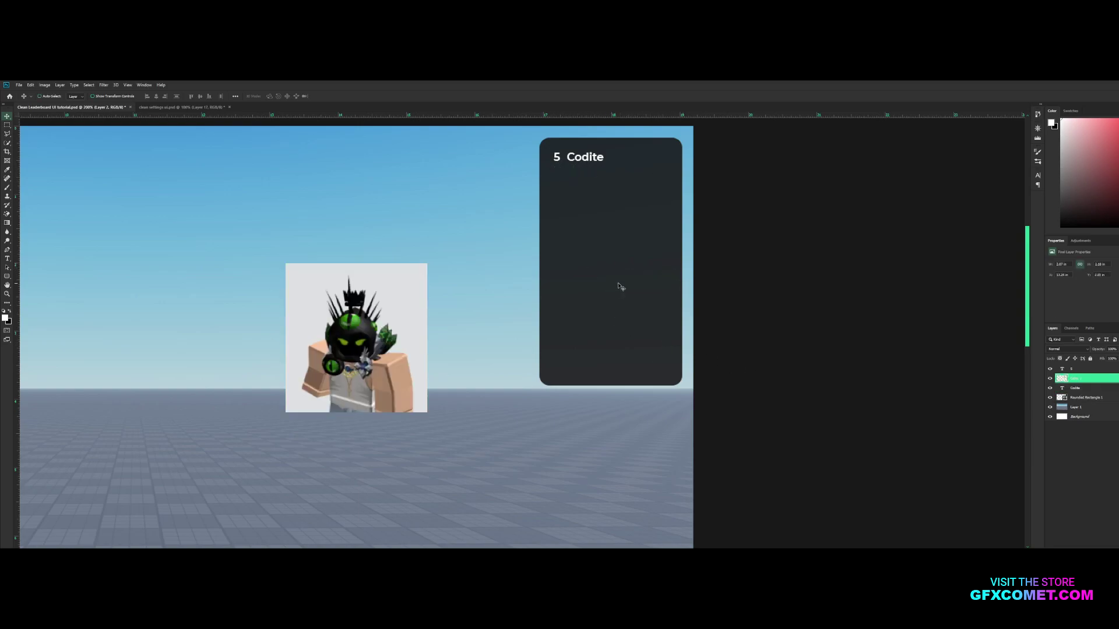
pyautogui.press('e')
pyautogui.press('v')
# Draw a black circle about 80 px in diameter over the panel's lower-left corner with the Ellipse tool.
pyautogui.rightClick(7, 276)
pyautogui.click(37, 290)
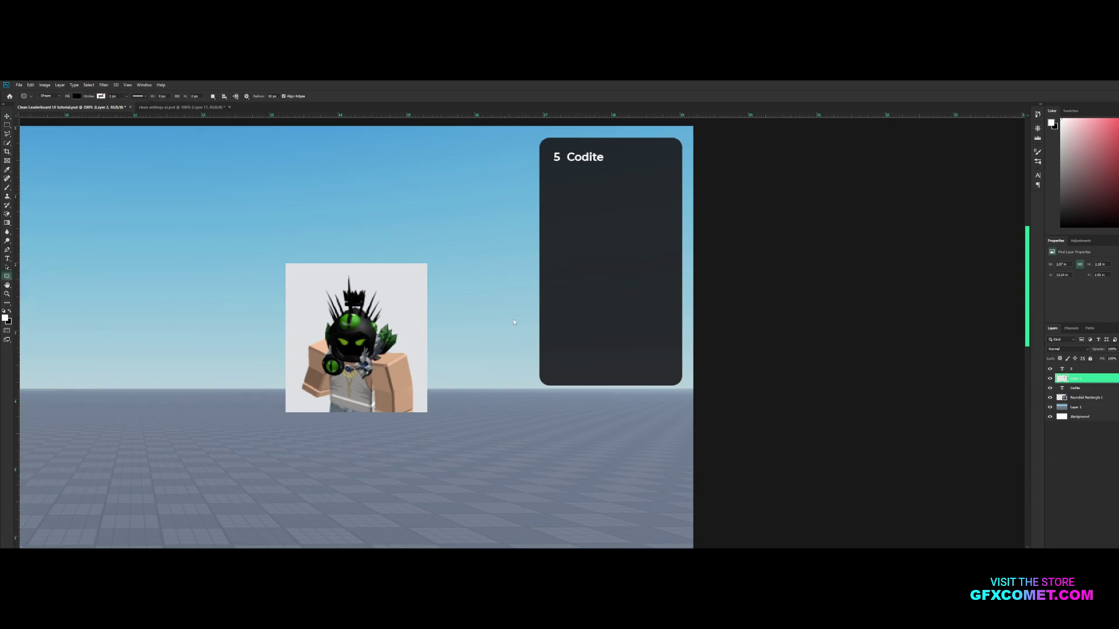
pyautogui.hotkey('shift', 'u')
pyautogui.hotkey('ctrl', 'shift', 'alt', 'n')
pyautogui.keyDown('alt'); pyautogui.keyDown('shift'); pyautogui.moveTo(572, 381); pyautogui.dragTo(604, 350); pyautogui.keyUp('shift'); pyautogui.keyUp('alt')
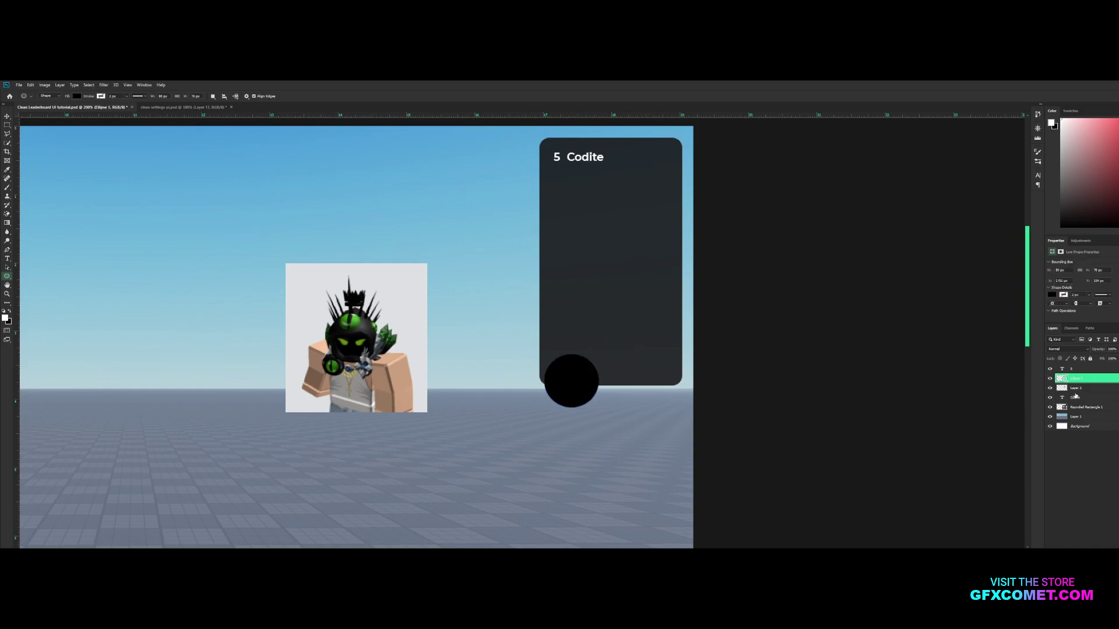
# Move the avatar layer above the circle, position the image over it and clip the avatar to the circle.
pyautogui.moveTo(1084, 394); pyautogui.dragTo(1077, 376)
pyautogui.press('v')
pyautogui.moveTo(561, 361); pyautogui.dragTo(759, 392)
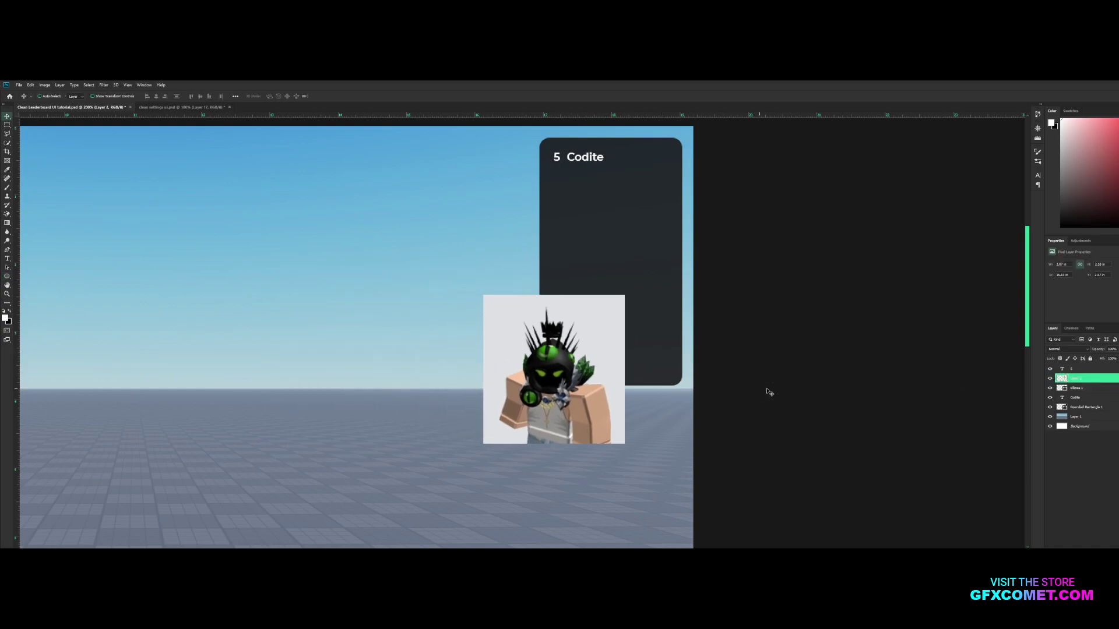
pyautogui.keyDown('alt'); pyautogui.click(1088, 383); pyautogui.keyUp('alt')
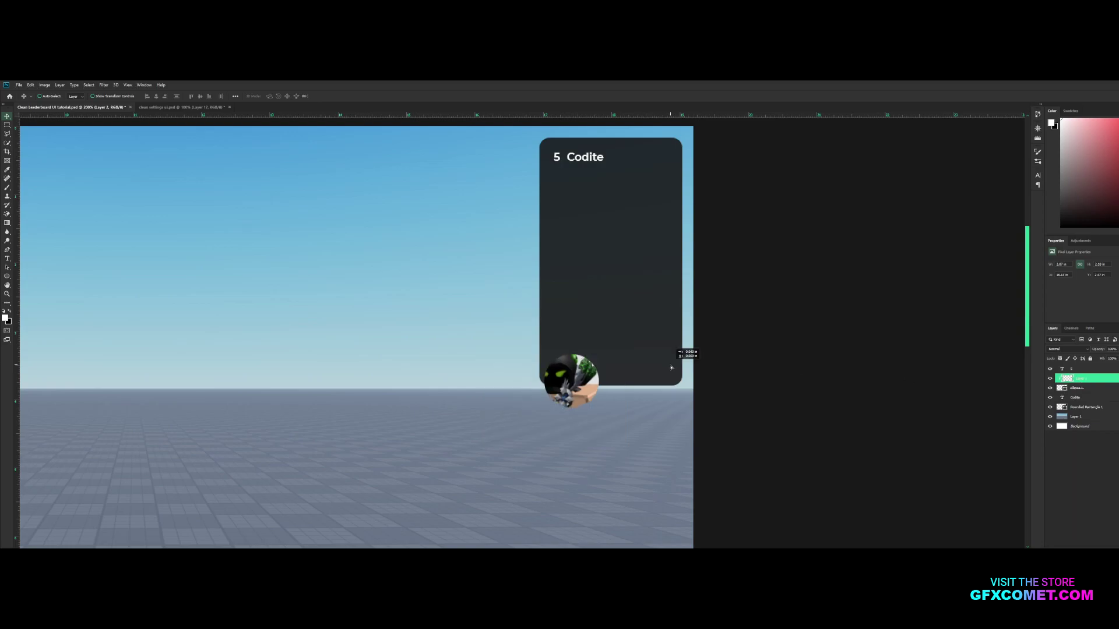
# Scale down the clipped avatar and position it so the head and shoulders fill the circle.
pyautogui.hotkey('ctrl', 't')
pyautogui.moveTo(644, 307); pyautogui.dragTo(623, 372)
pyautogui.press('Return')
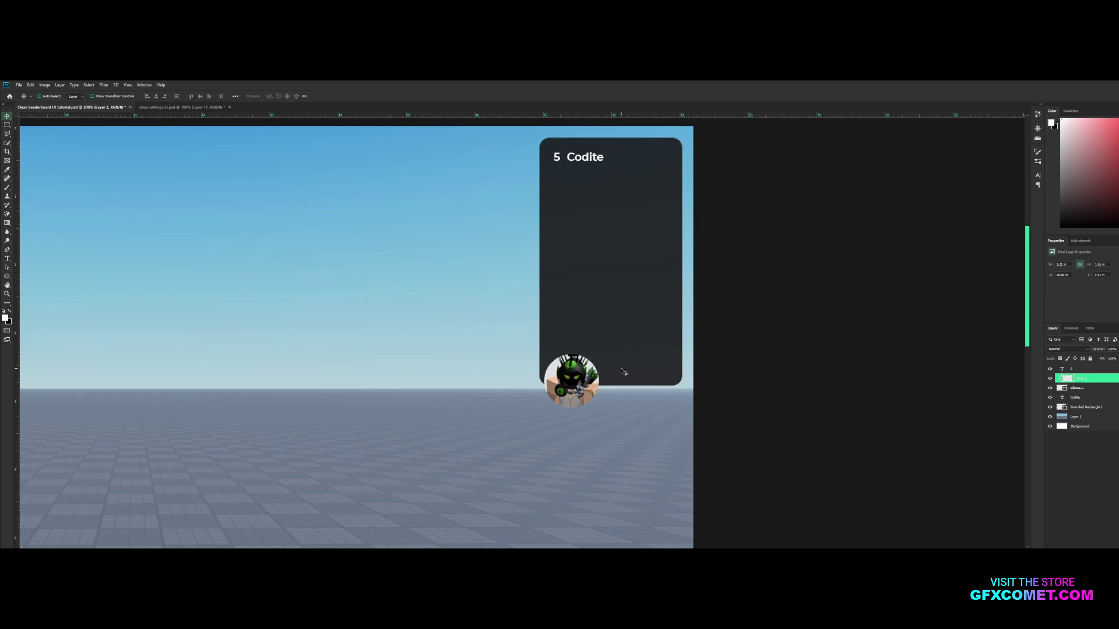
pyautogui.press('Left')
pyautogui.press('Left')
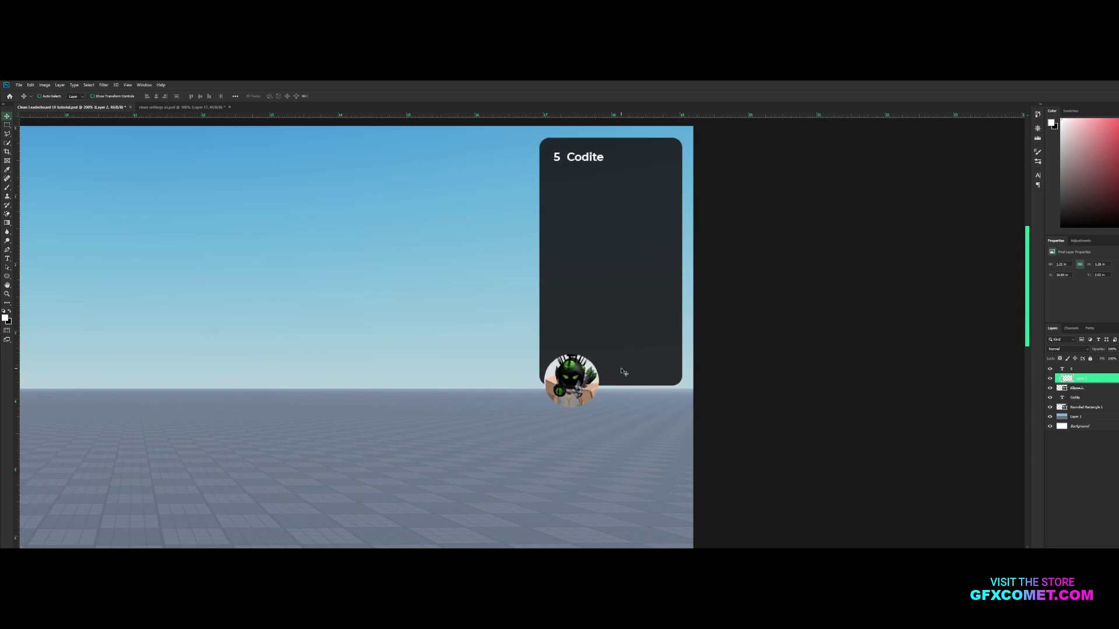
# Move "Codite" right to make room, then place the avatar and circle between the "5" and the name as a group.
pyautogui.click(1088, 396)
pyautogui.moveTo(675, 199); pyautogui.dragTo(702, 186)
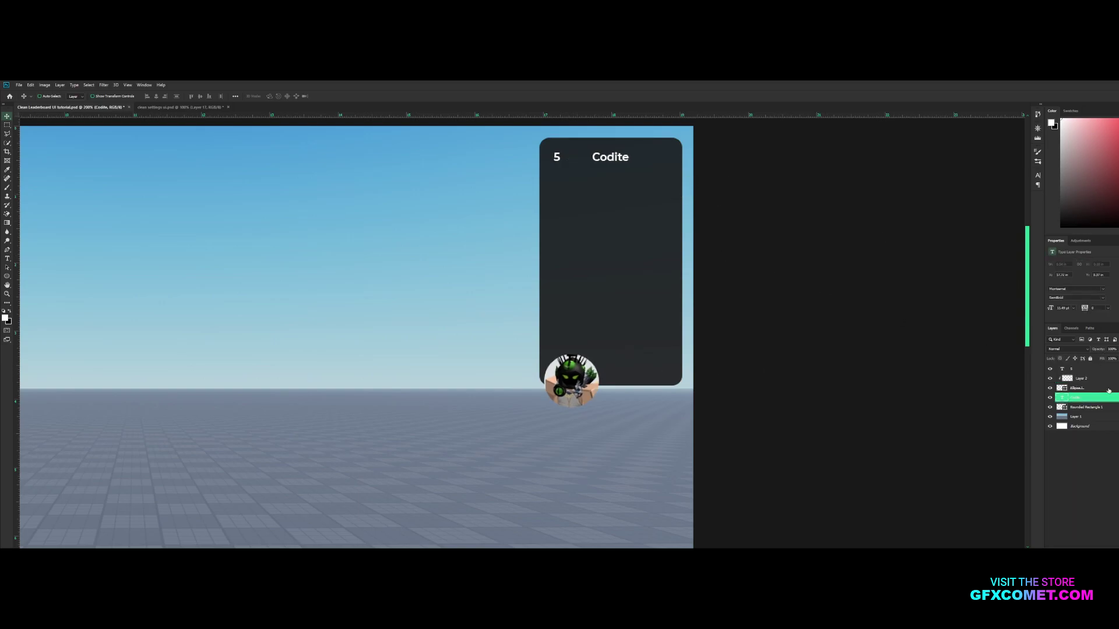
pyautogui.click(1109, 380)
pyautogui.keyDown('shift'); pyautogui.click(1109, 389); pyautogui.keyUp('shift')
pyautogui.moveTo(660, 335); pyautogui.dragTo(594, 162)
pyautogui.hotkey('ctrl', 'g')
# Scale the avatar group down to a small icon and align it beside the "Codite" text.
pyautogui.hotkey('ctrl', 't')
pyautogui.press('Return')
pyautogui.hotkey('ctrl', 't')
pyautogui.rightClick(583, 153)
pyautogui.click(610, 225)
pyautogui.keyDown('alt'); pyautogui.moveTo(597, 140); pyautogui.dragTo(626, 166); pyautogui.keyUp('alt')
pyautogui.press('Return')
pyautogui.press('Up')
pyautogui.press('Up')
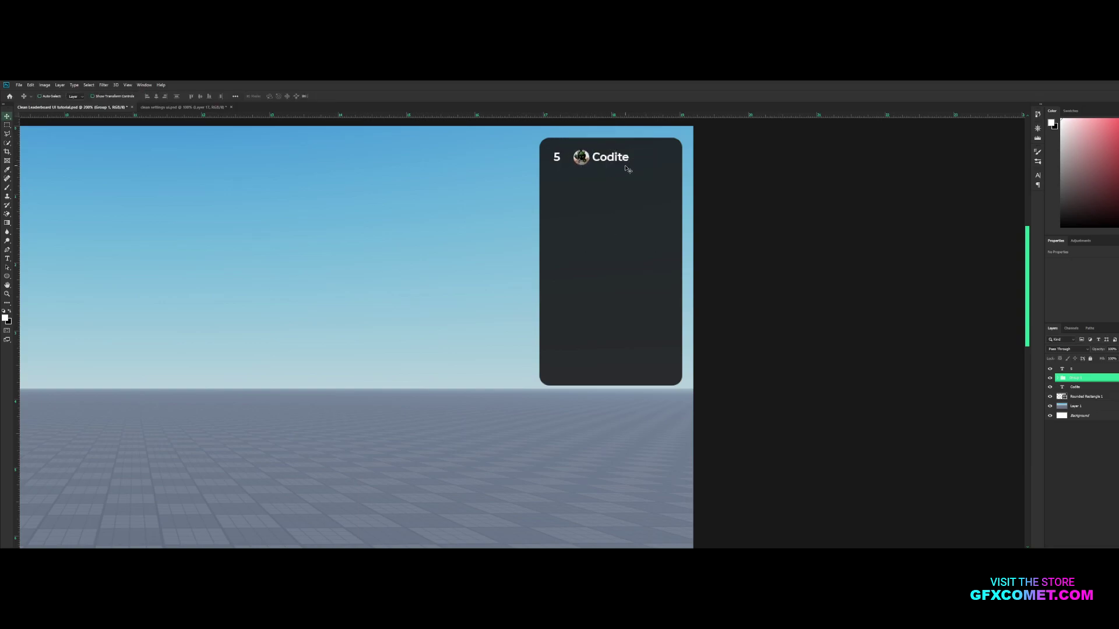
pyautogui.press('Left')
pyautogui.press('Left')
# Hide the "5" text and move the avatar group left and slightly down, near the panel's upper-left corner.
pyautogui.click(1051, 369)
pyautogui.moveTo(630, 170); pyautogui.dragTo(615, 170)
pyautogui.press('Down')
pyautogui.press('Down')
pyautogui.press('Down')
pyautogui.press('Left')
pyautogui.press('Left')
pyautogui.press('Left')
pyautogui.press('Left')
pyautogui.press('Down')
pyautogui.press('Down')
# Move the "Codite" text left and slightly down so it sits just right of the avatar icon.
pyautogui.click(1079, 386)
pyautogui.moveTo(658, 188); pyautogui.dragTo(641, 190)
pyautogui.press('Down')
pyautogui.press('Right')
pyautogui.press('Right')
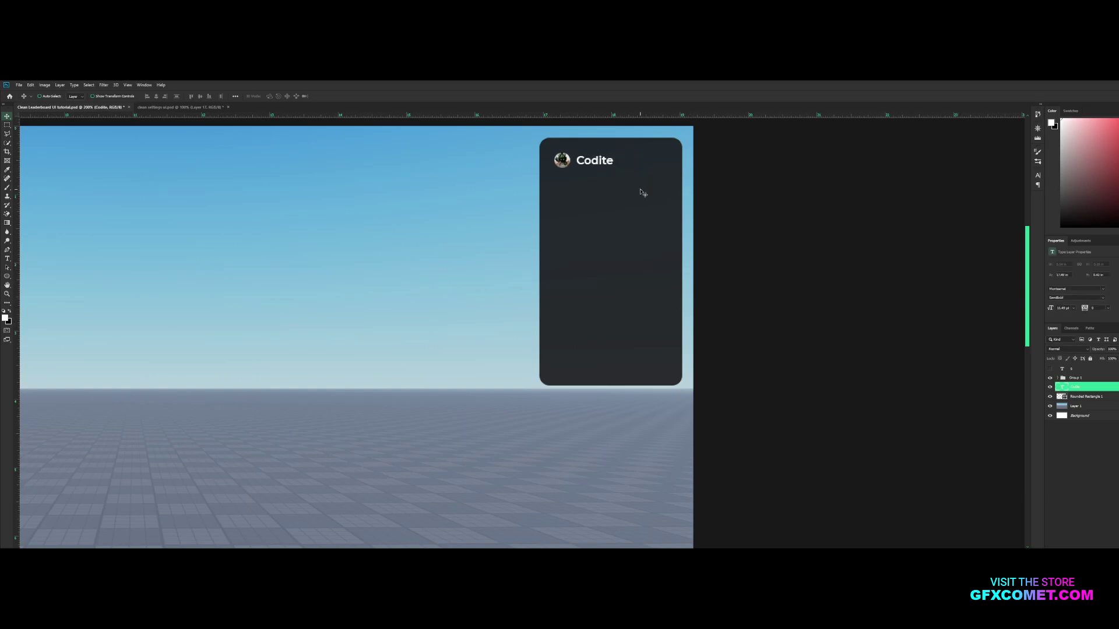
pyautogui.press('Right')
pyautogui.press('Right')
pyautogui.press('Left')
pyautogui.press('Left')
pyautogui.press('Left')
# Show the hidden "5" text again and move it just right of the name.
pyautogui.click(1051, 370)
pyautogui.click(1069, 369)
pyautogui.moveTo(630, 187); pyautogui.dragTo(697, 191)
# Change the "5" text to "Lv. 5" and set its font weight to Medium.
pyautogui.press('t')
pyautogui.doubleClick(625, 161)
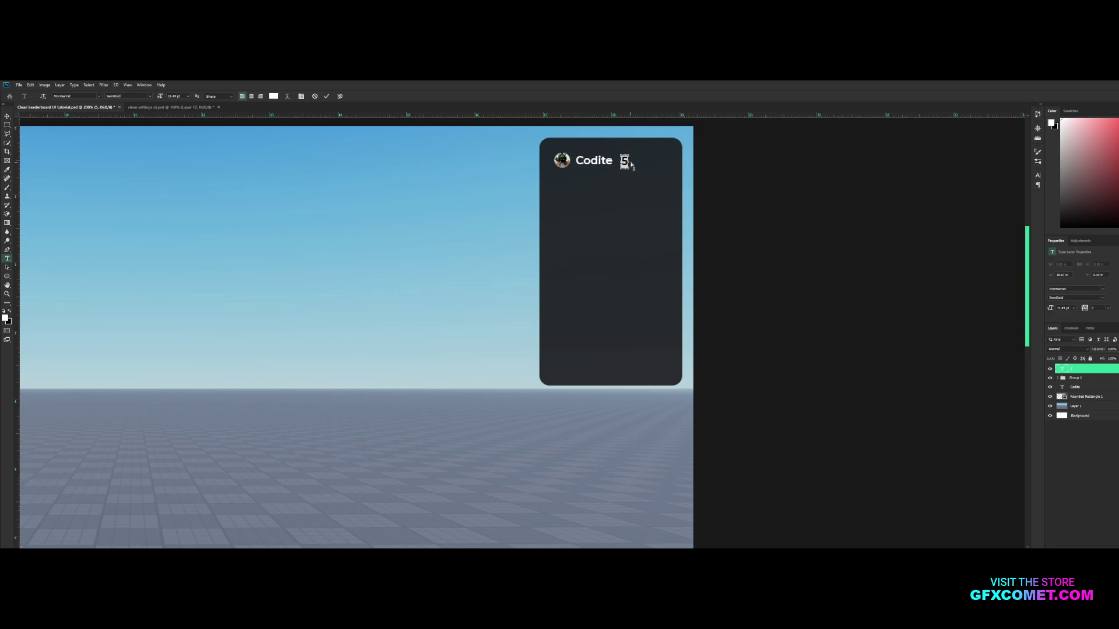
pyautogui.write('Lv. 5')
pyautogui.hotkey('ctrl', 'a')
pyautogui.click(129, 96)
pyautogui.click(128, 144)
# Move "Lv. 5" to the right end of the row, using guides on the avatar to match its margin from the panel edge.
pyautogui.click(6, 118)
pyautogui.moveTo(624, 162); pyautogui.dragTo(648, 162)
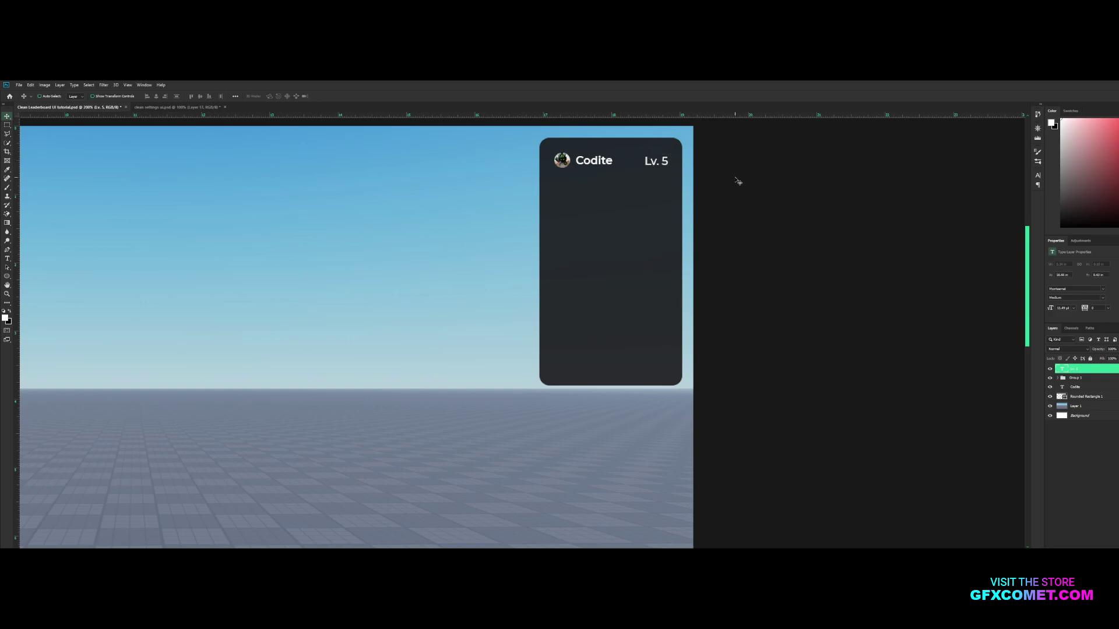
pyautogui.moveTo(677, 118); pyautogui.dragTo(667, 162)
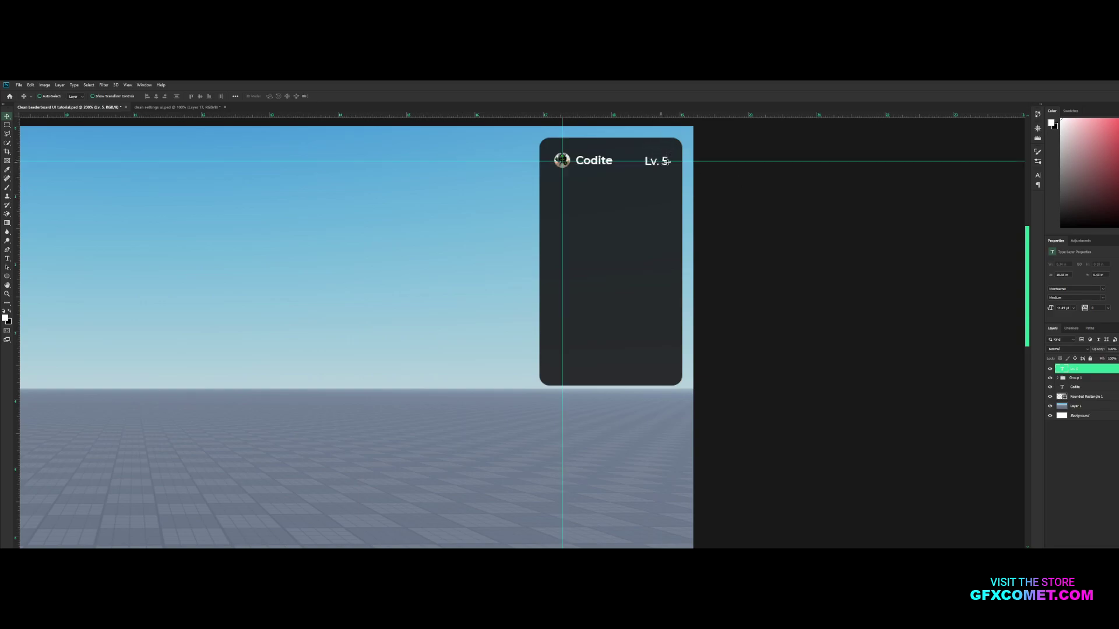
pyautogui.press('Right')
pyautogui.press('Right')
pyautogui.press('Right')
pyautogui.press('Right')
pyautogui.hotkey('ctrl', ';')
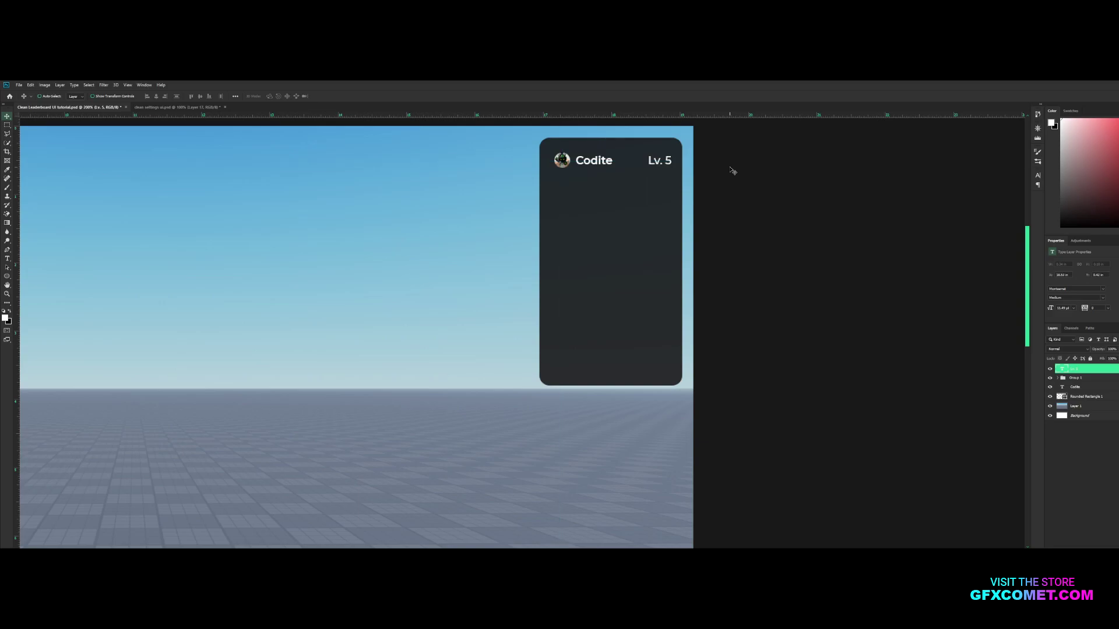
pyautogui.press('Right')
# Group the avatar, name and level layers into one row and nudge it slightly up and left.
pyautogui.keyDown('shift'); pyautogui.click(1090, 387); pyautogui.keyUp('shift')
pyautogui.hotkey('ctrl', 'g')
pyautogui.press('Up')
pyautogui.press('Up')
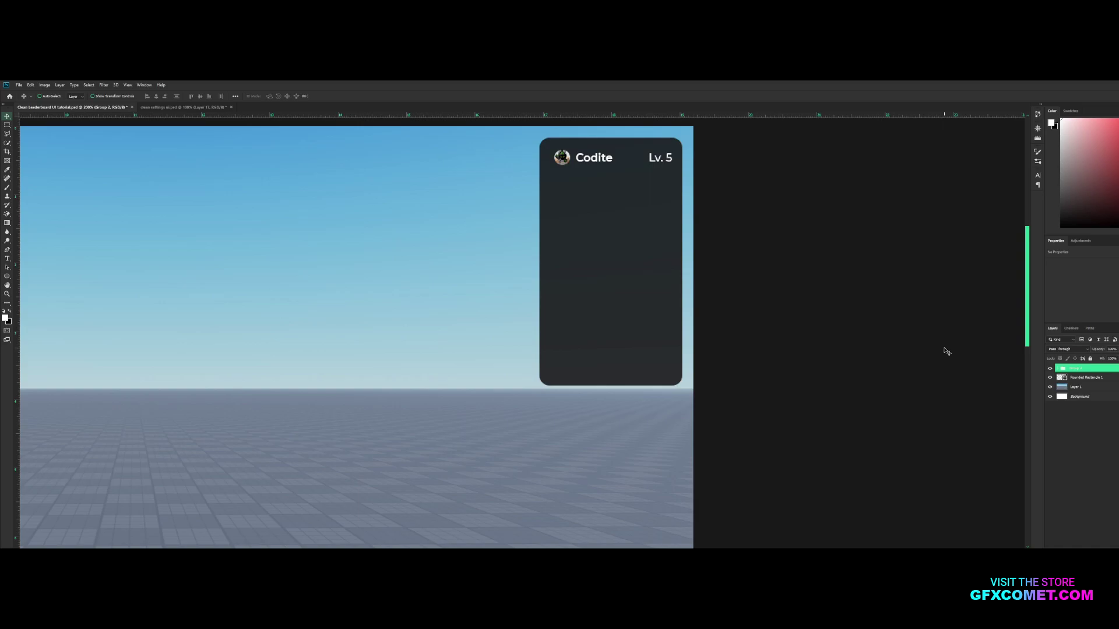
pyautogui.press('Left')
# Scale the player row group down slightly about its centre.
pyautogui.hotkey('ctrl', 't')
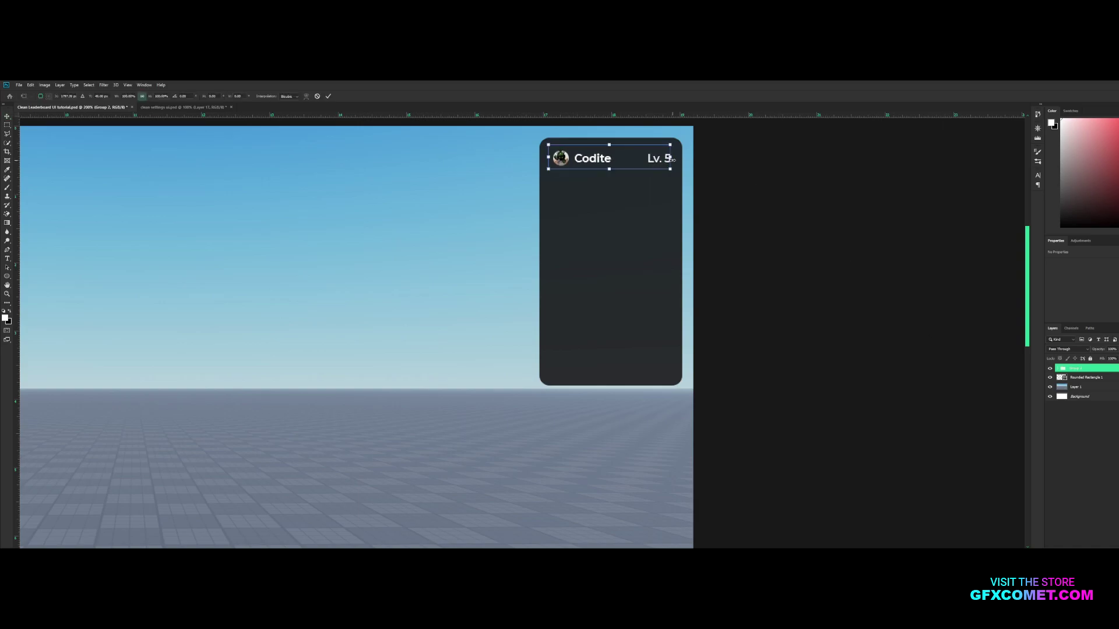
pyautogui.keyDown('alt'); pyautogui.moveTo(669, 146); pyautogui.dragTo(667, 147); pyautogui.keyUp('alt')
pyautogui.press('Return')
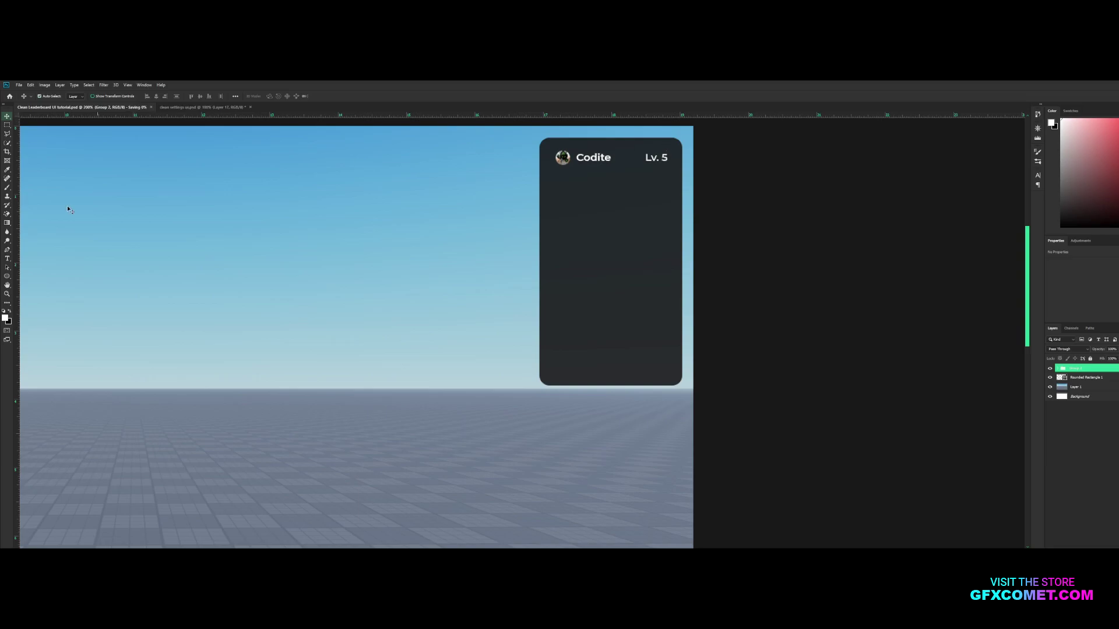
# Draw a thin rectangle on a new layer as a divider line below the player row, nearly as wide as the panel.
pyautogui.moveTo(7, 276); pyautogui.dragTo(27, 280)
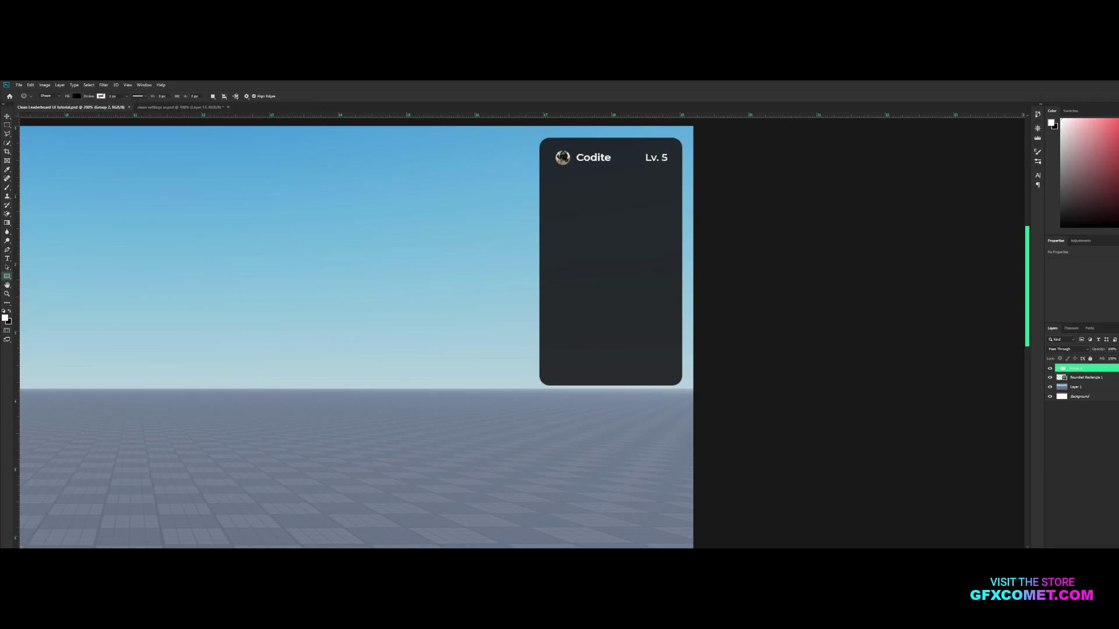
pyautogui.hotkey('ctrl', 'shift', 'alt', 'n')
pyautogui.hotkey('ctrl', 'shift', 'alt', 'n')
pyautogui.hotkey('ctrl', 'z')
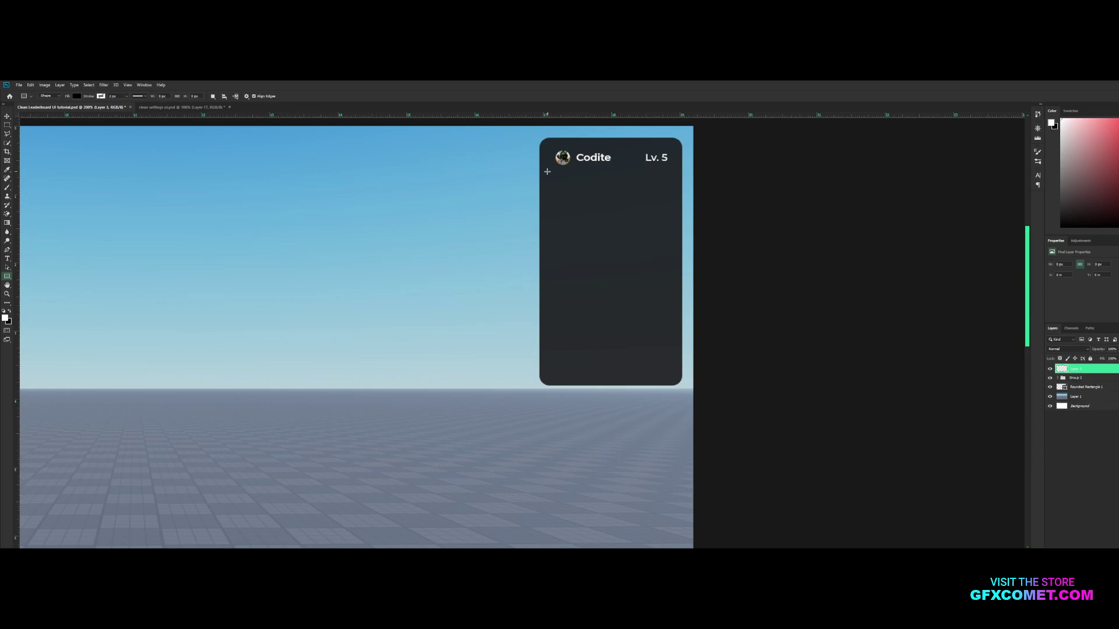
pyautogui.moveTo(545, 171); pyautogui.dragTo(675, 173)
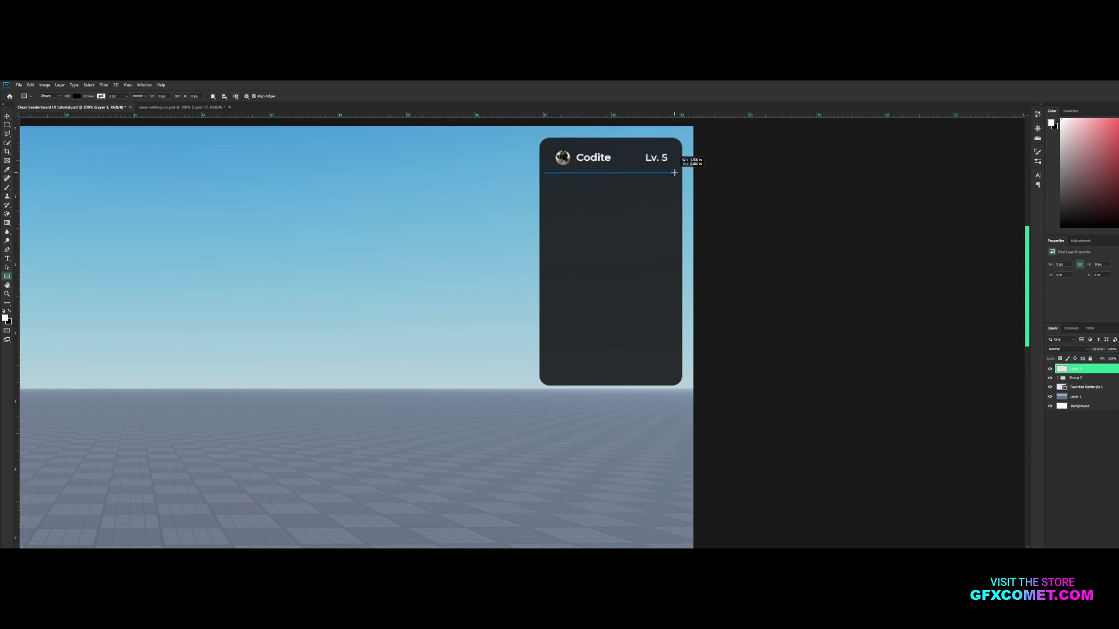
pyautogui.press('v')
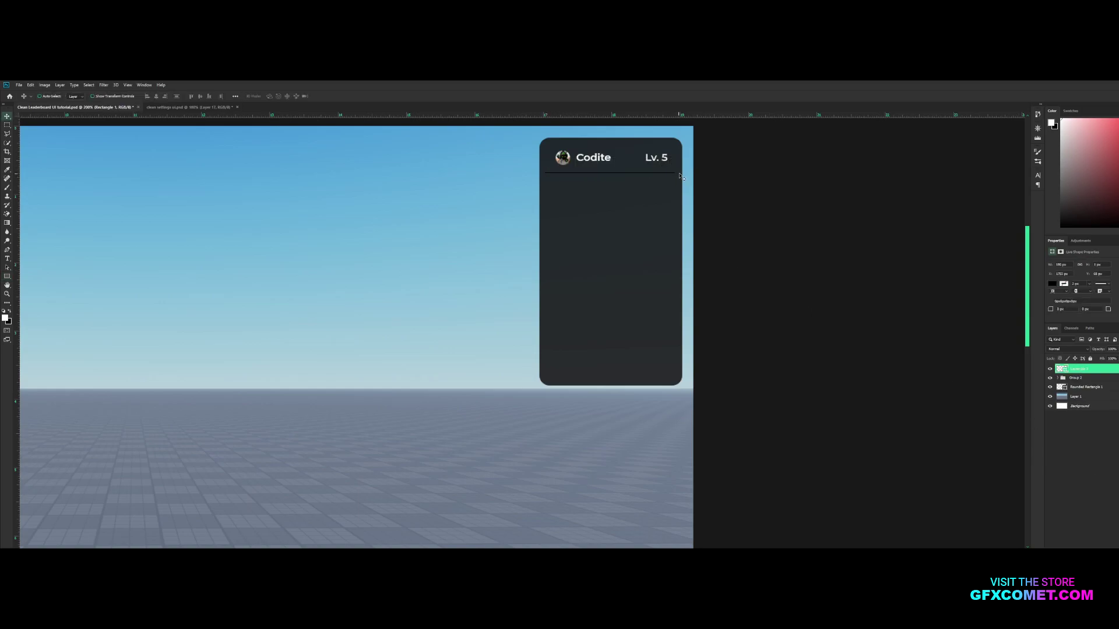
# Recolour the divider line to pure white.
pyautogui.doubleClick(1061, 370)
pyautogui.moveTo(604, 295); pyautogui.dragTo(546, 281)
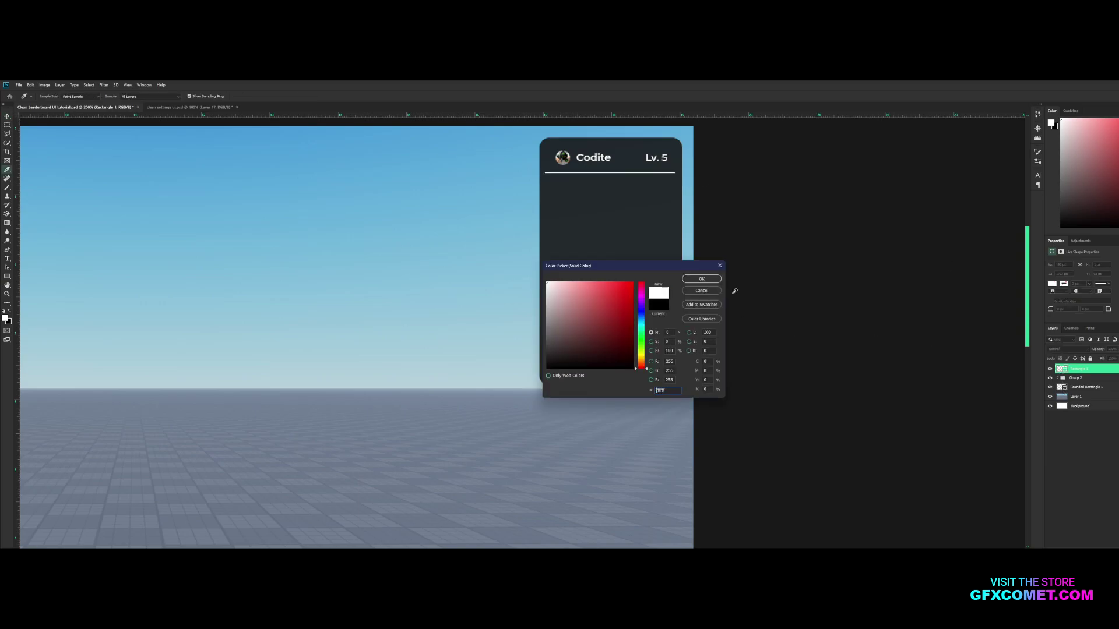
pyautogui.click(702, 279)
# Move the divider line slightly up and right so it sits closer beneath the player row.
pyautogui.moveTo(685, 167); pyautogui.dragTo(687, 162)
pyautogui.press('Down')
pyautogui.press('Down')
pyautogui.press('Down')
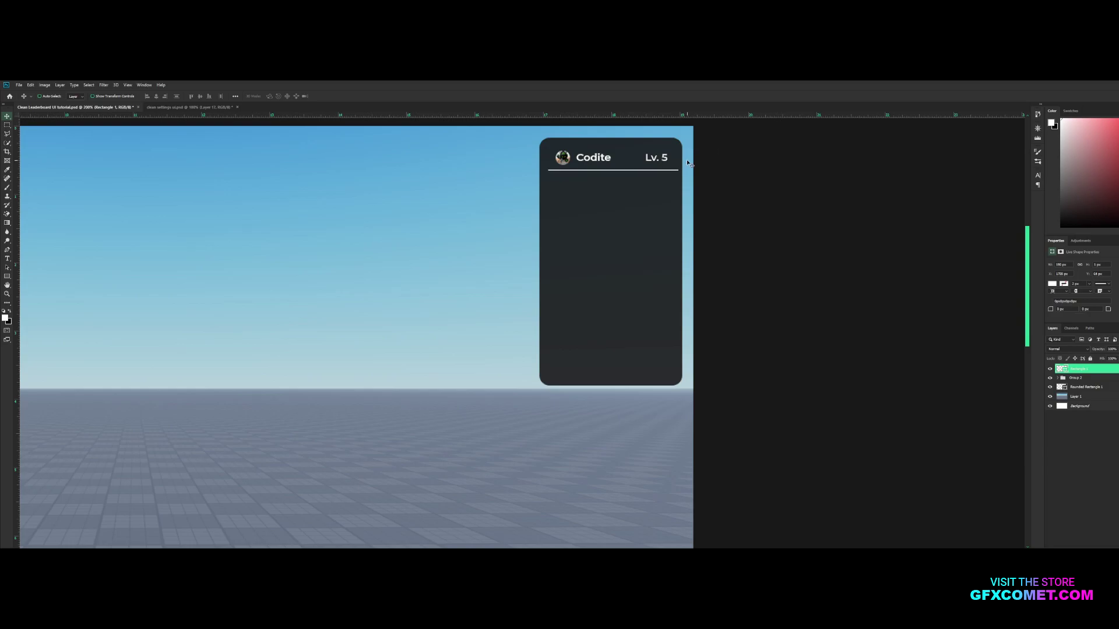
pyautogui.press('Down')
# Lower the divider line's opacity to 10%.
pyautogui.click(1111, 349)
pyautogui.write('11')
pyautogui.click(1082, 378)
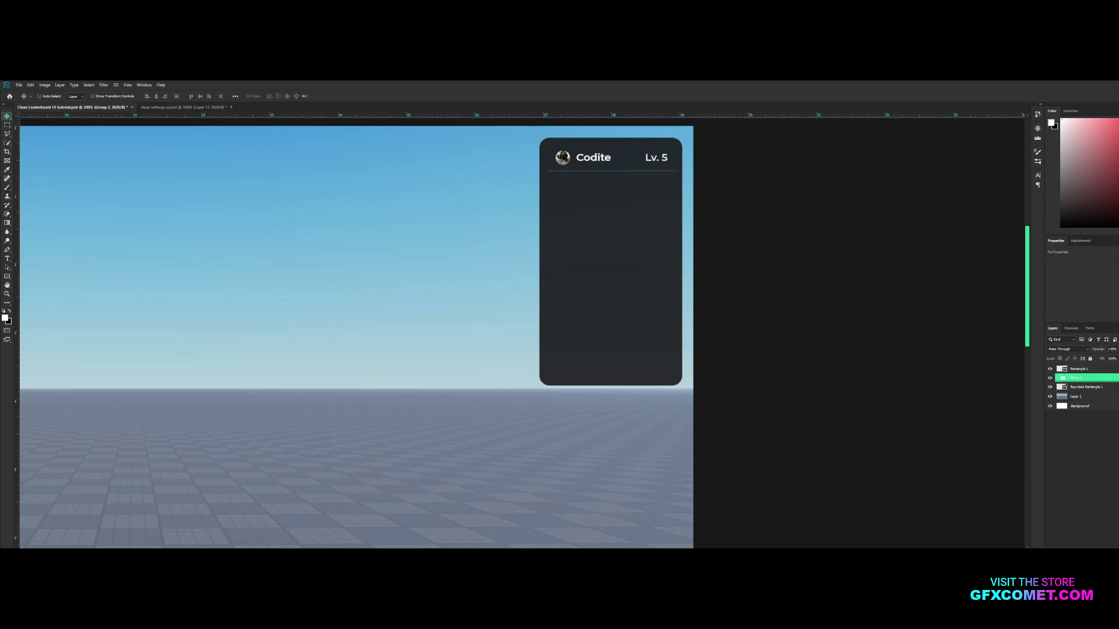
pyautogui.click(1082, 369)
pyautogui.moveTo(1115, 349); pyautogui.dragTo(1101, 351)
pyautogui.write('10')
pyautogui.press('Return')
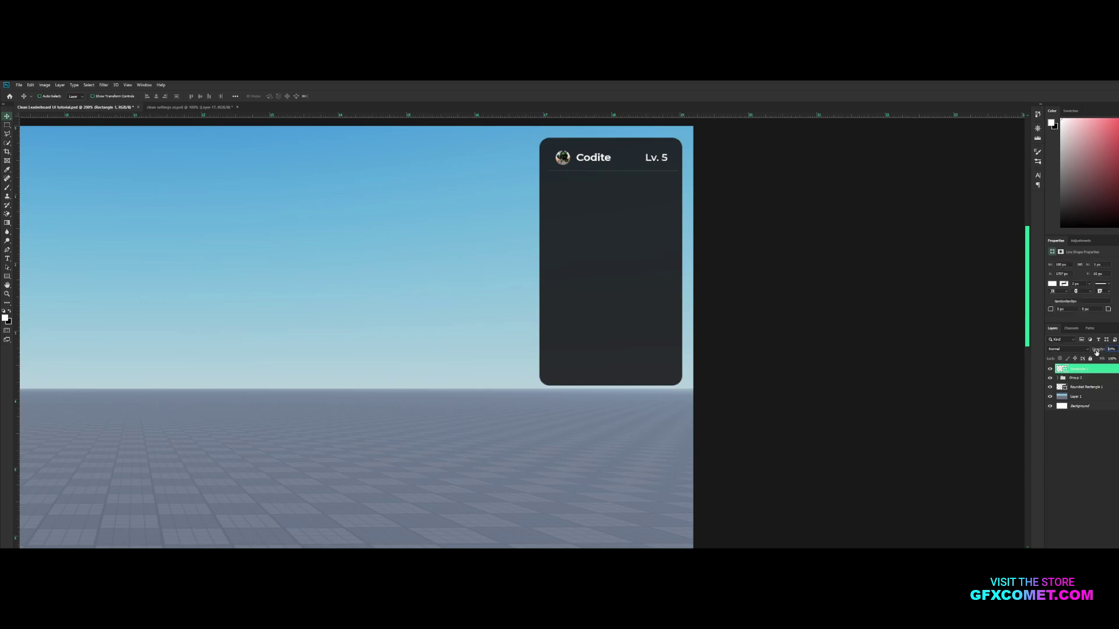
# Nudge the player row group slightly left above the divider line.
pyautogui.click(1076, 379)
pyautogui.press('Left')
pyautogui.press('Left')
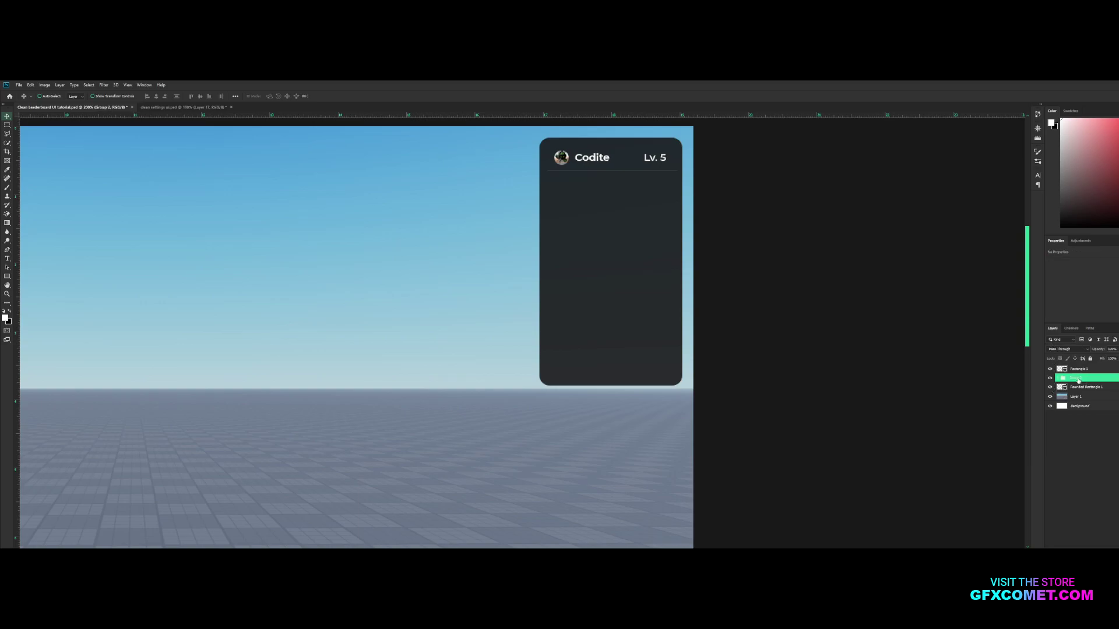
pyautogui.press('Left')
pyautogui.press('Left')
# Duplicate the player row and its divider downward to make five evenly spaced rows, and save the document.
pyautogui.keyDown('shift'); pyautogui.click(1078, 369); pyautogui.keyUp('shift')
pyautogui.keyDown('alt'); pyautogui.moveTo(660, 160); pyautogui.dragTo(661, 188); pyautogui.keyUp('alt')
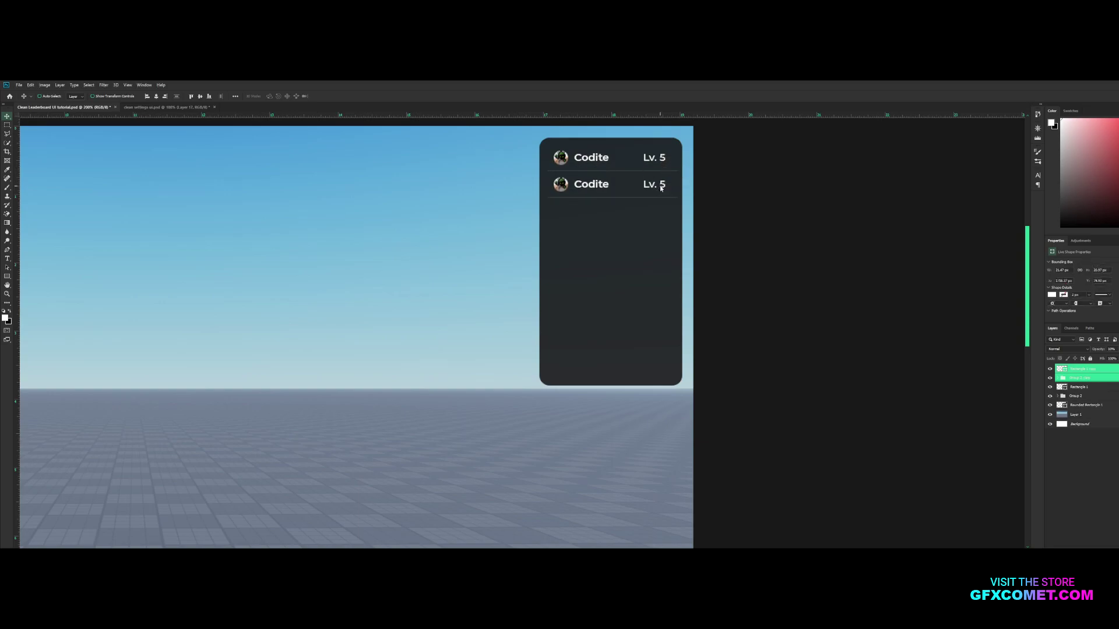
pyautogui.keyDown('alt'); pyautogui.moveTo(659, 184); pyautogui.dragTo(657, 241); pyautogui.keyUp('alt')
pyautogui.press('Up')
pyautogui.press('Up')
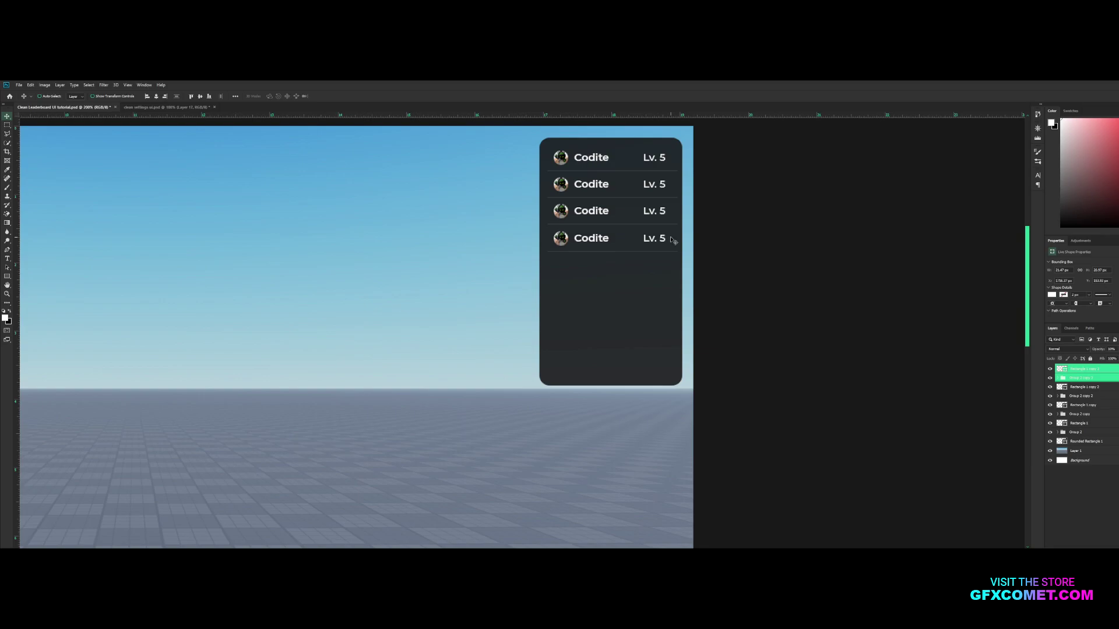
pyautogui.keyDown('alt'); pyautogui.moveTo(672, 240); pyautogui.dragTo(670, 268); pyautogui.keyUp('alt')
pyautogui.press('Down')
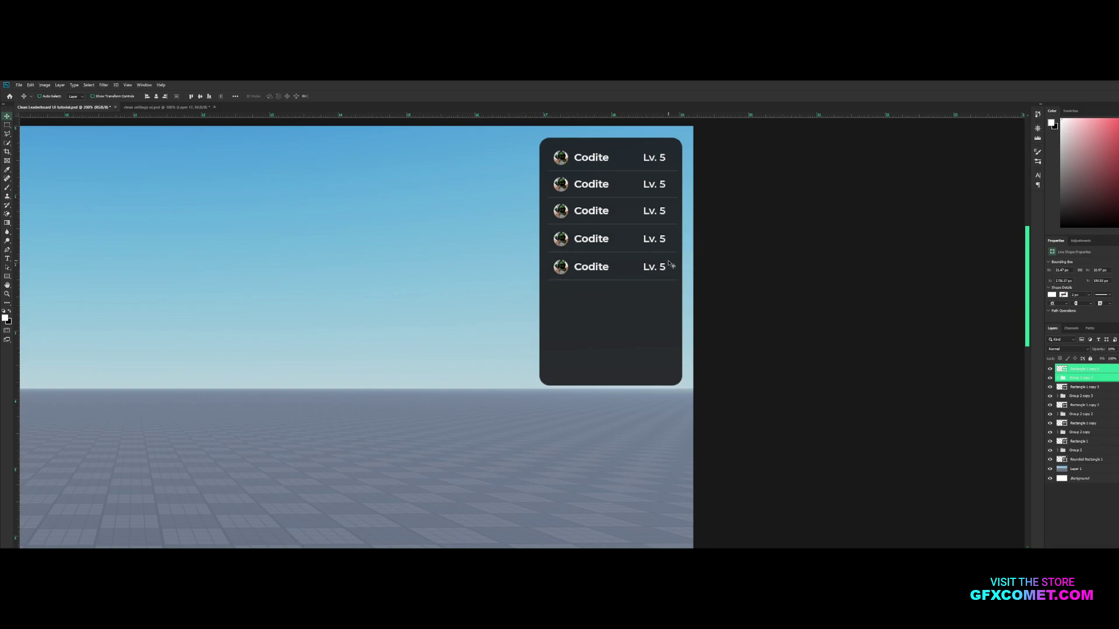
pyautogui.hotkey('ctrl', 's')
# Draw a wide rounded rectangle button on a new layer along the panel's bottom edge and nudge it down.
pyautogui.moveTo(7, 276); pyautogui.dragTo(35, 275)
pyautogui.hotkey('shift', 'u')
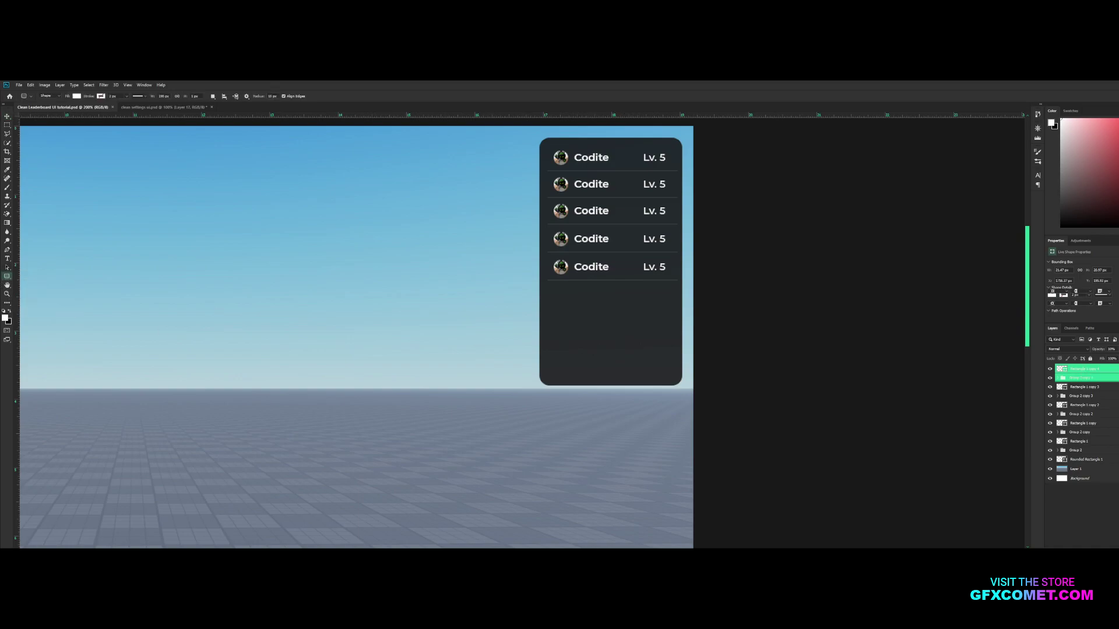
pyautogui.hotkey('ctrl', 'shift', 'alt', 'n')
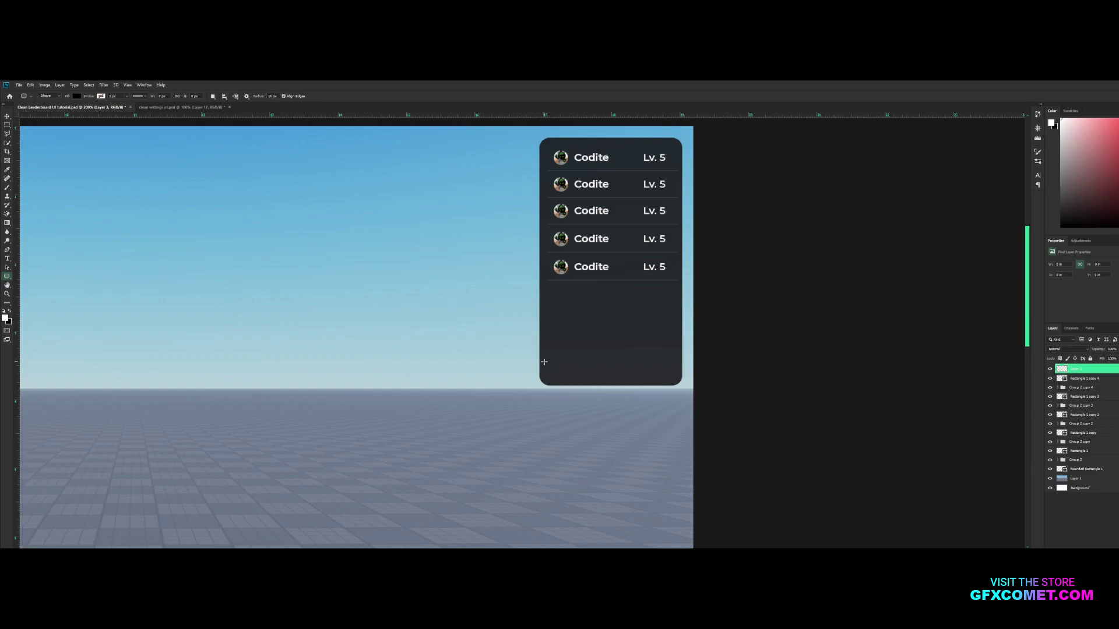
pyautogui.moveTo(545, 363); pyautogui.dragTo(676, 379)
pyautogui.press('v')
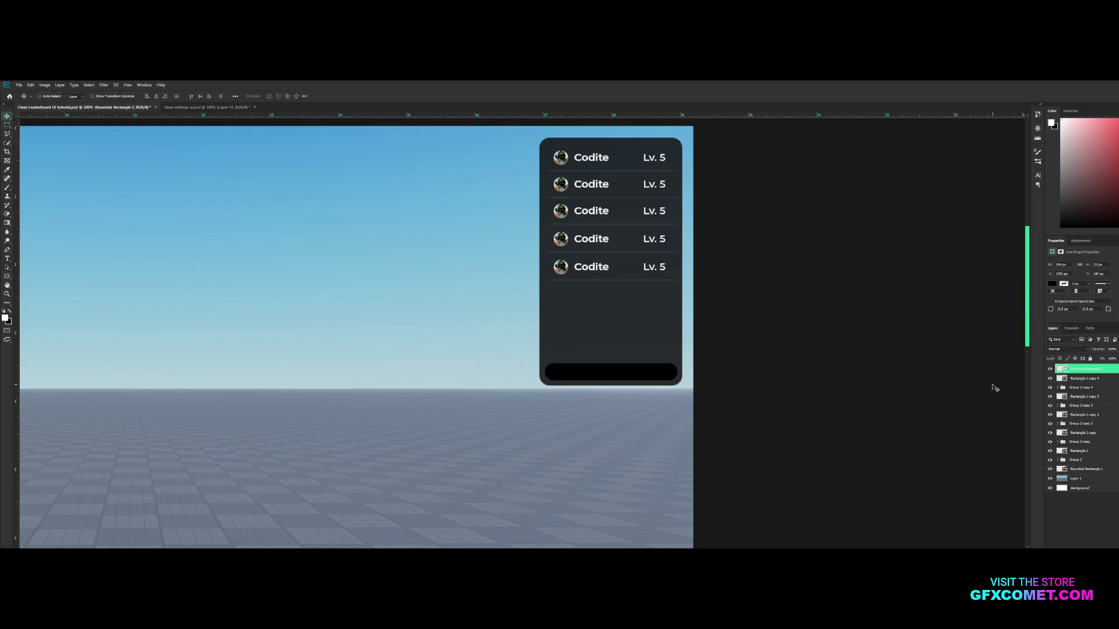
pyautogui.press('Down')
# Fill the rounded button with the green colour 4be36b.
pyautogui.doubleClick(1060, 370)
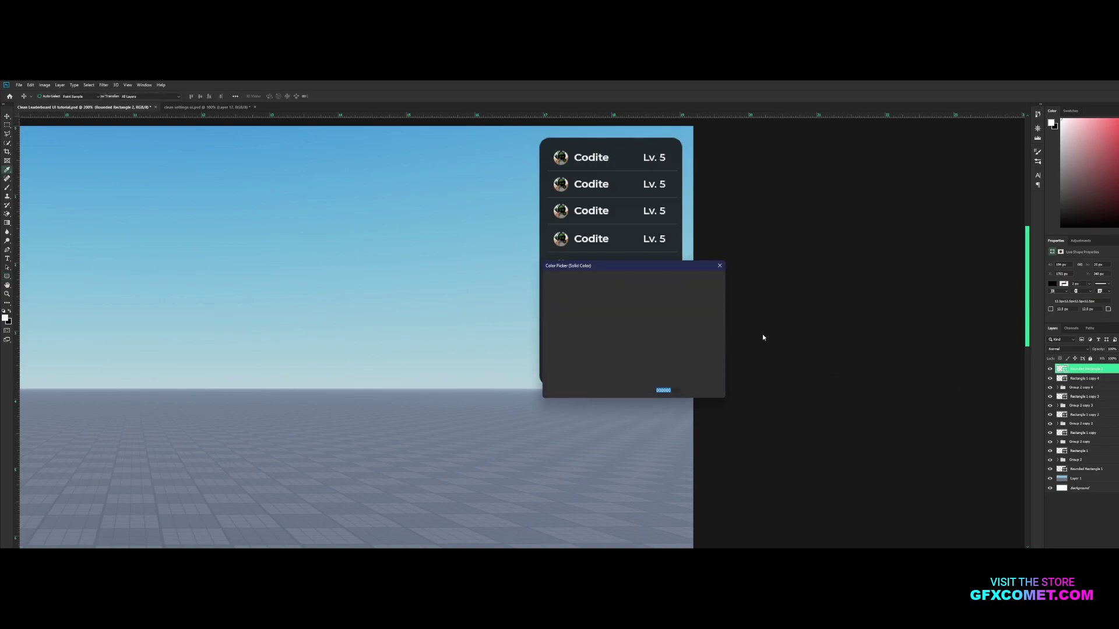
pyautogui.write('55')
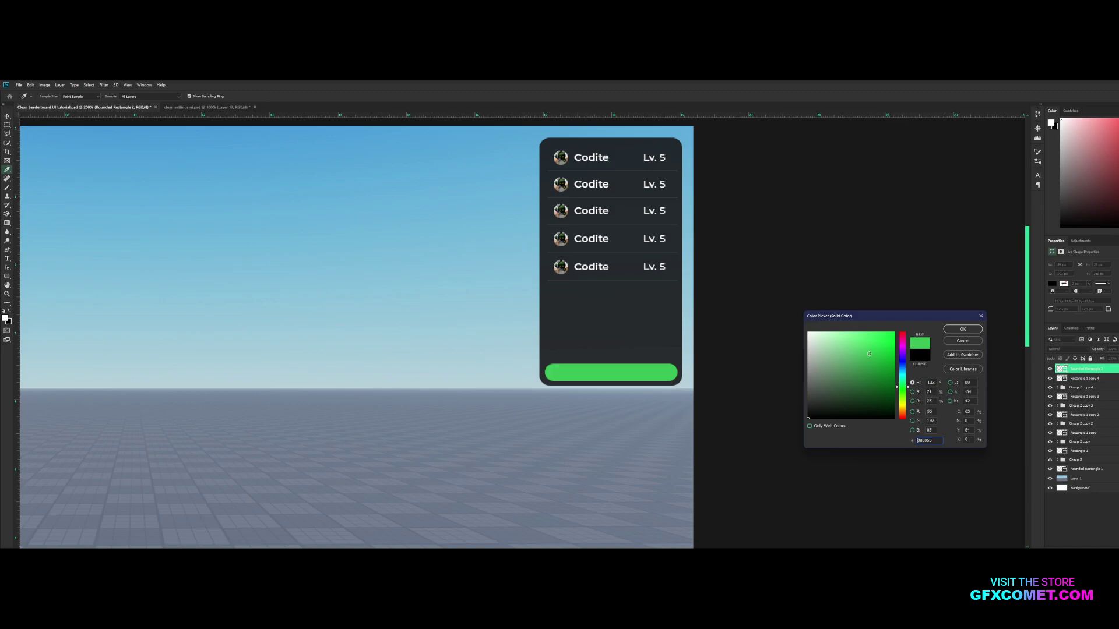
pyautogui.write('e3734be36b')
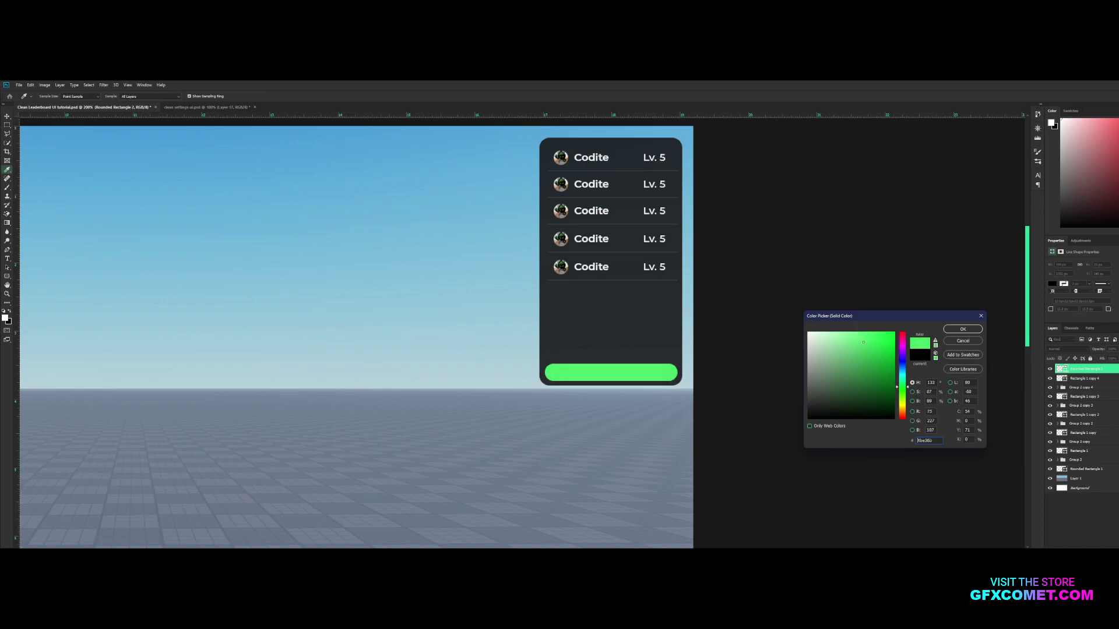
pyautogui.click(962, 329)
# Add a white "INVITE" text layer over the green button.
pyautogui.press('t')
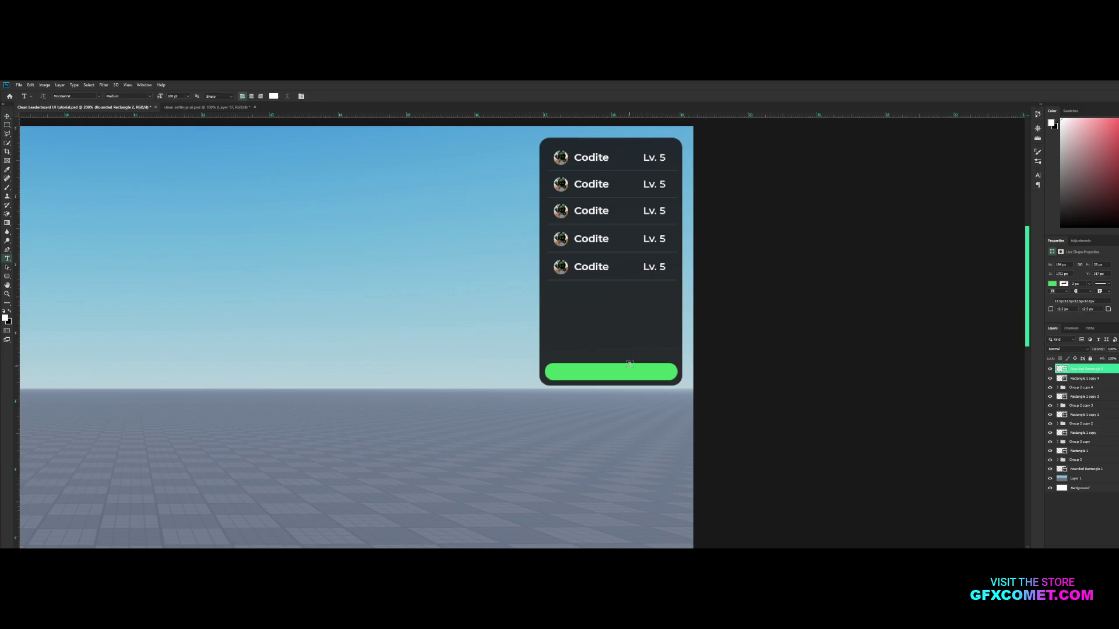
pyautogui.click(606, 373)
pyautogui.write('INVITE')
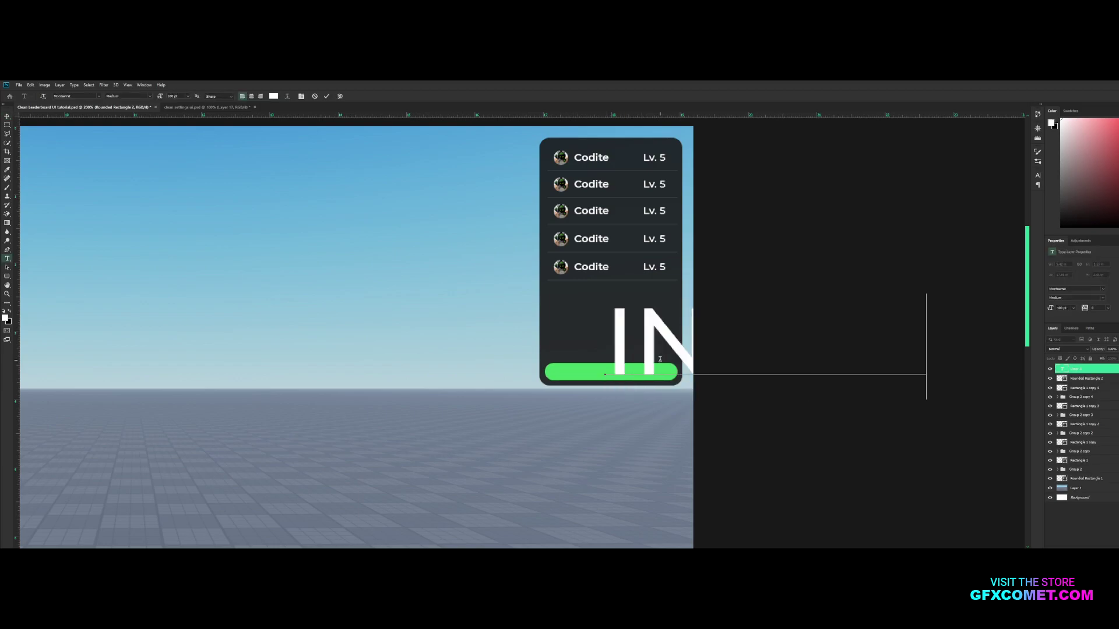
pyautogui.click(1087, 371)
# Scale the "INVITE" text down to fit inside the green button and move it near the button's middle.
pyautogui.press('v')
pyautogui.moveTo(790, 328); pyautogui.dragTo(666, 350)
pyautogui.hotkey('ctrl', 't')
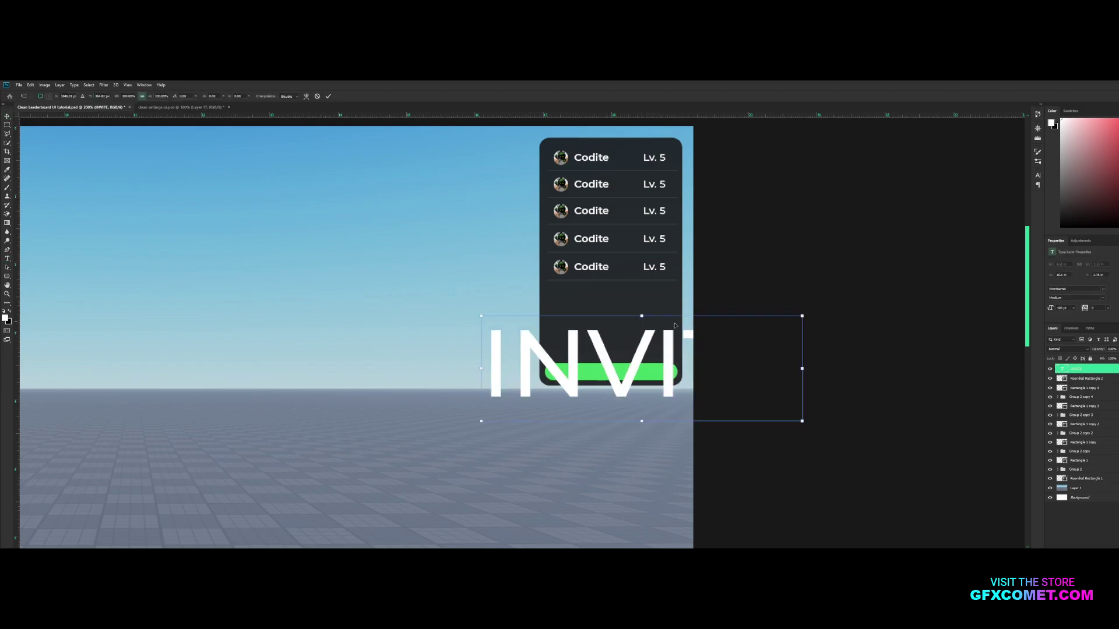
pyautogui.keyDown('alt'); pyautogui.moveTo(802, 318); pyautogui.dragTo(657, 327); pyautogui.keyUp('alt')
pyautogui.press('Return')
pyautogui.moveTo(676, 370); pyautogui.dragTo(646, 373)
# Centre the "INVITE" text horizontally on the green button, using the button's outline as the selection.
pyautogui.keyDown('ctrl'); pyautogui.click(1063, 380); pyautogui.keyUp('ctrl')
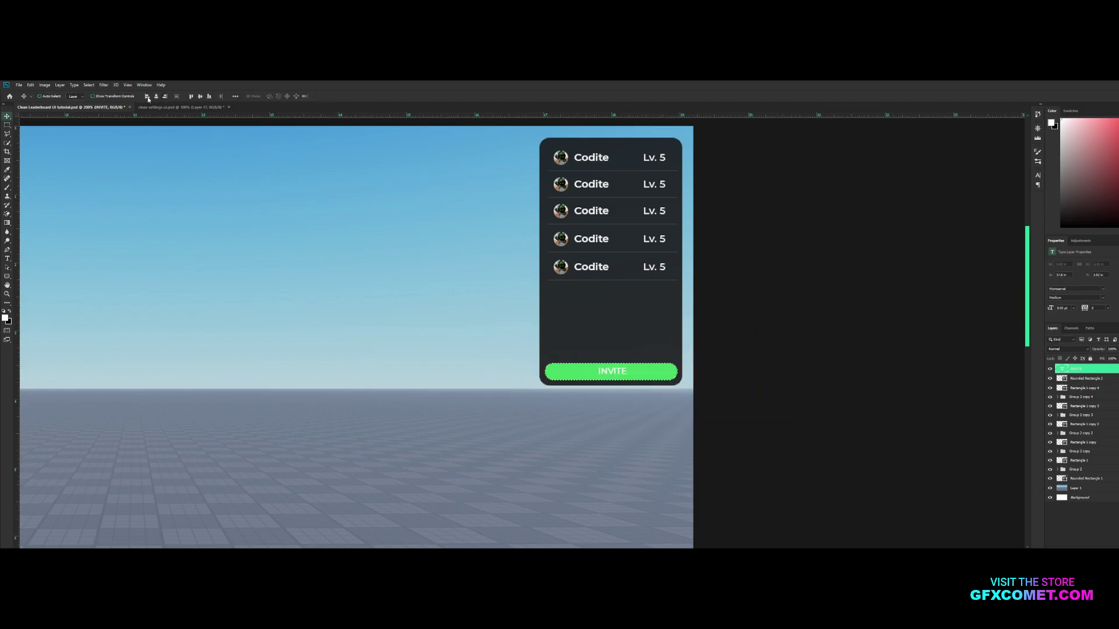
pyautogui.click(150, 97)
pyautogui.click(156, 97)
pyautogui.hotkey('ctrl', 'd')
# Set the "INVITE" text's font weight to Bold and save the document.
pyautogui.press('t')
pyautogui.doubleClick(610, 371)
pyautogui.click(149, 96)
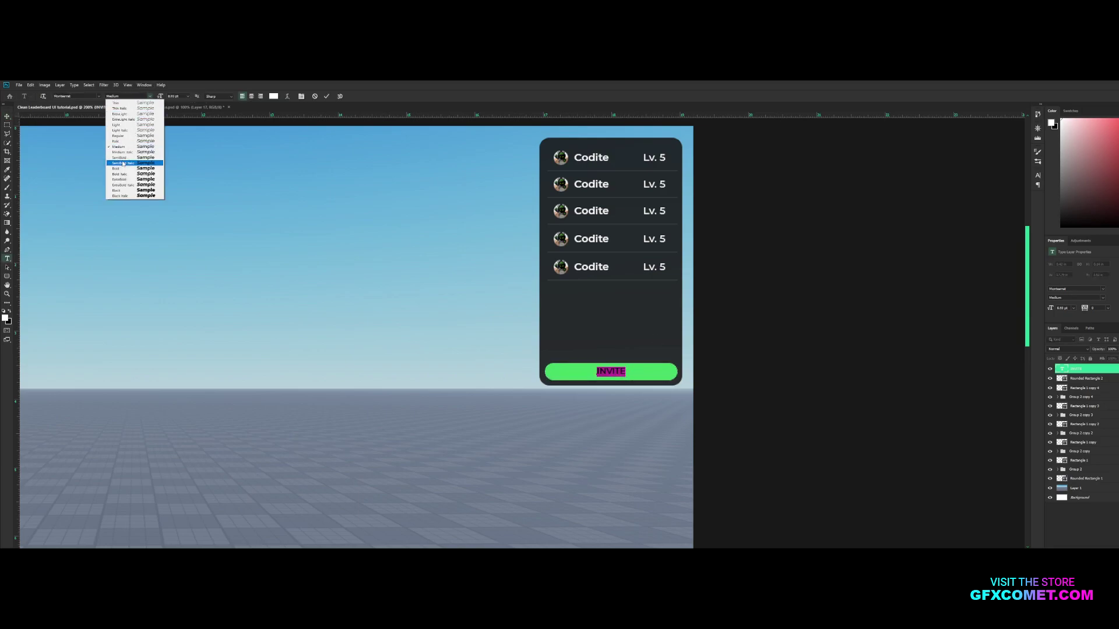
pyautogui.click(123, 168)
pyautogui.hotkey('ctrl', 'Return')
pyautogui.press('v')
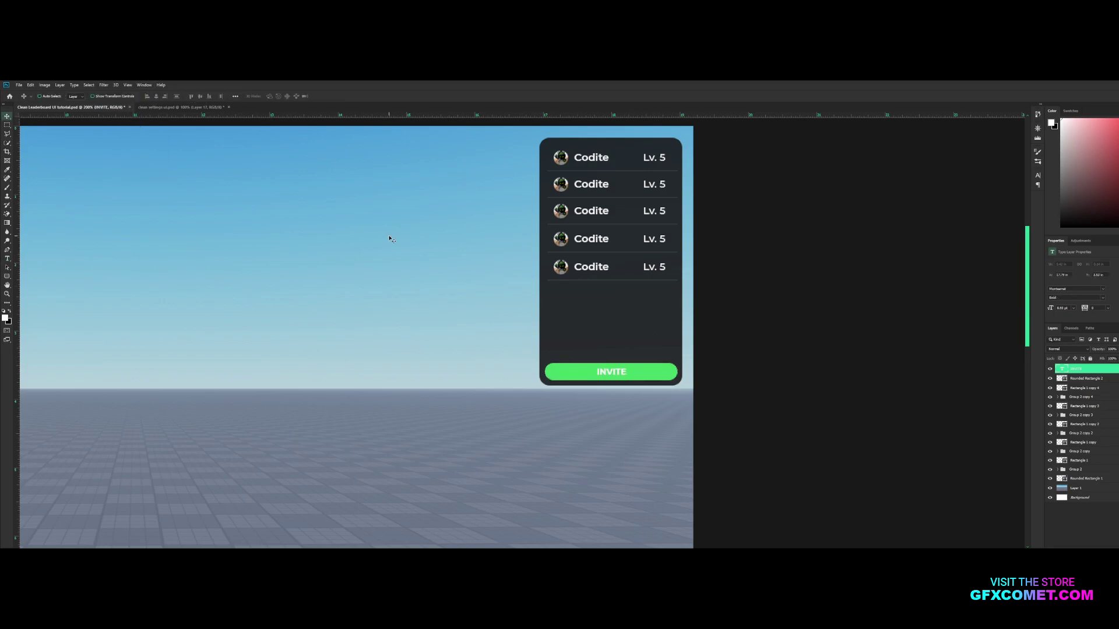
pyautogui.hotkey('ctrl', 's')
# Review the leaderboard panel up close and within the whole game scene.
pyautogui.hotkey('ctrl', '-')
pyautogui.hotkey('ctrl', '-')
pyautogui.hotkey('ctrl', '+')
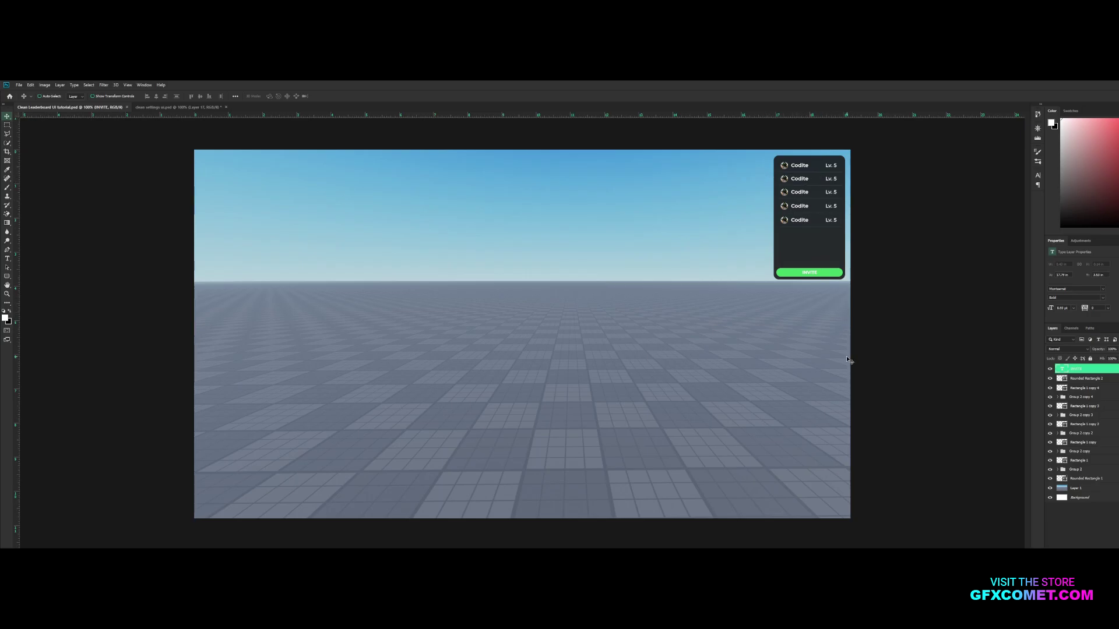
pyautogui.hotkey('ctrl', '+')
pyautogui.press('space')
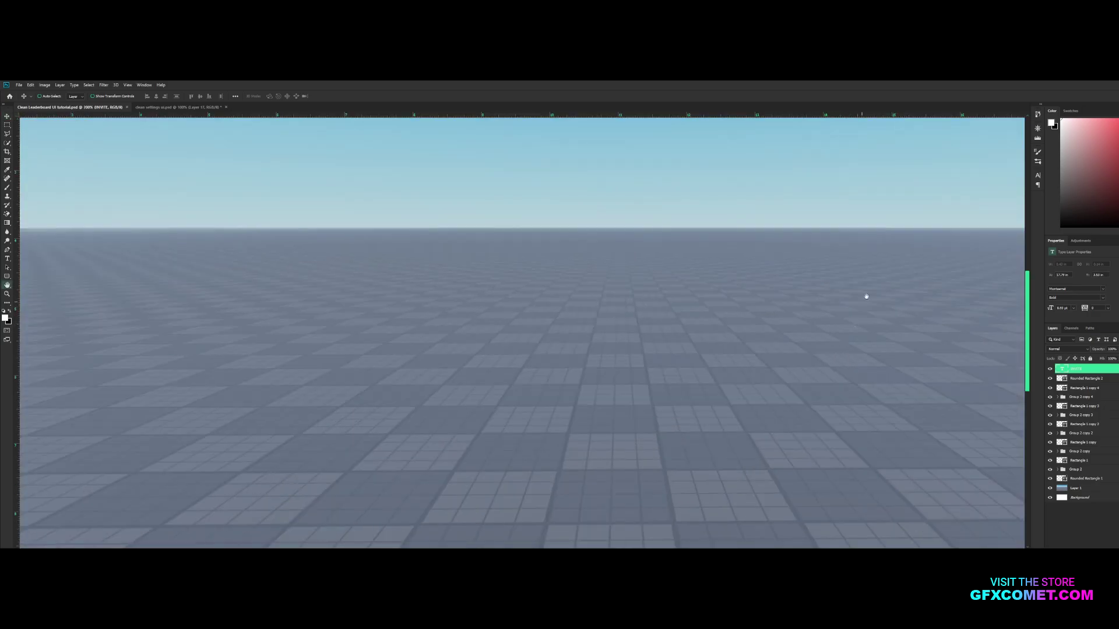
pyautogui.moveTo(898, 280); pyautogui.dragTo(186, 478)
pyautogui.moveTo(577, 362); pyautogui.dragTo(672, 355)
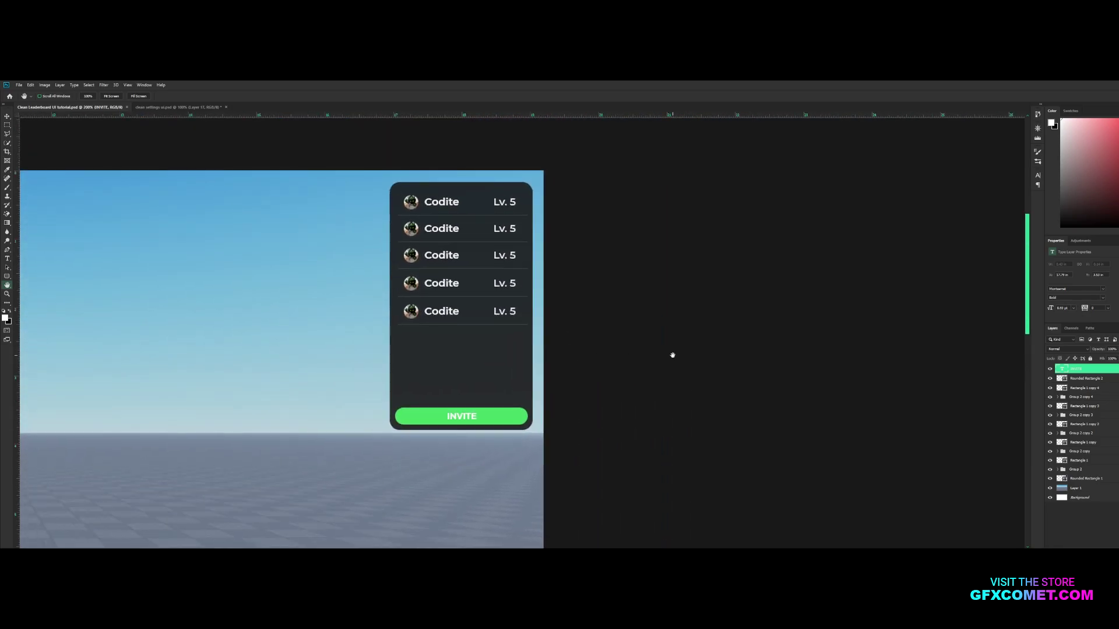
pyautogui.hotkey('ctrl', '-')
pyautogui.hotkey('ctrl', '-')
pyautogui.hotkey('ctrl', '+')
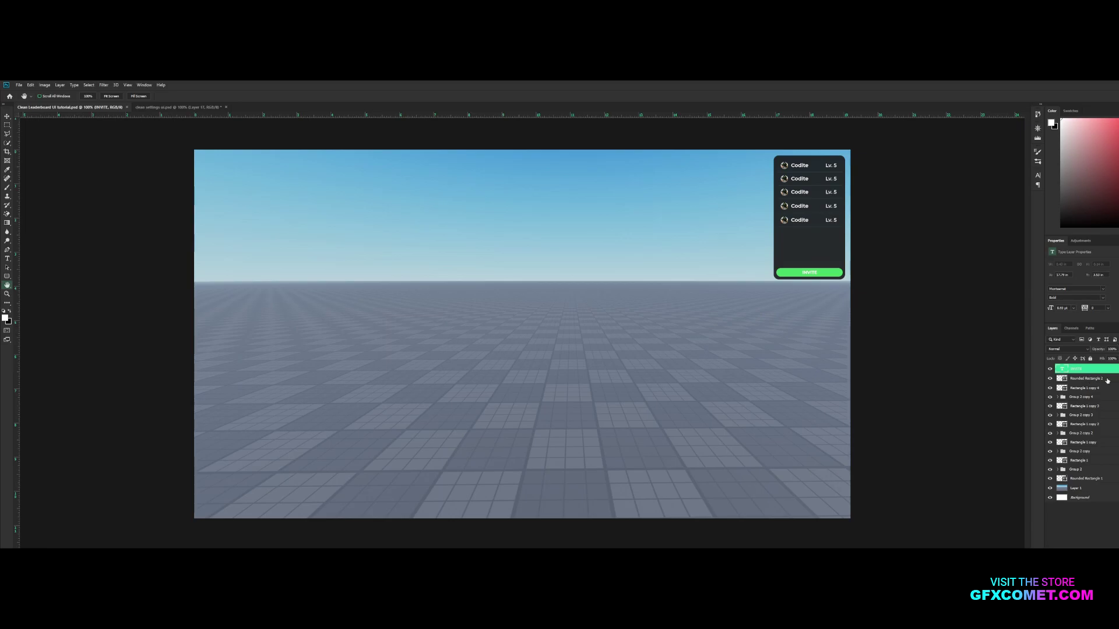
# Group all the leaderboard layers from the INVITE text down to the panel, then duplicate the group with the original hidden.
pyautogui.keyDown('shift'); pyautogui.click(1078, 478); pyautogui.keyUp('shift')
pyautogui.hotkey('ctrl', 'g')
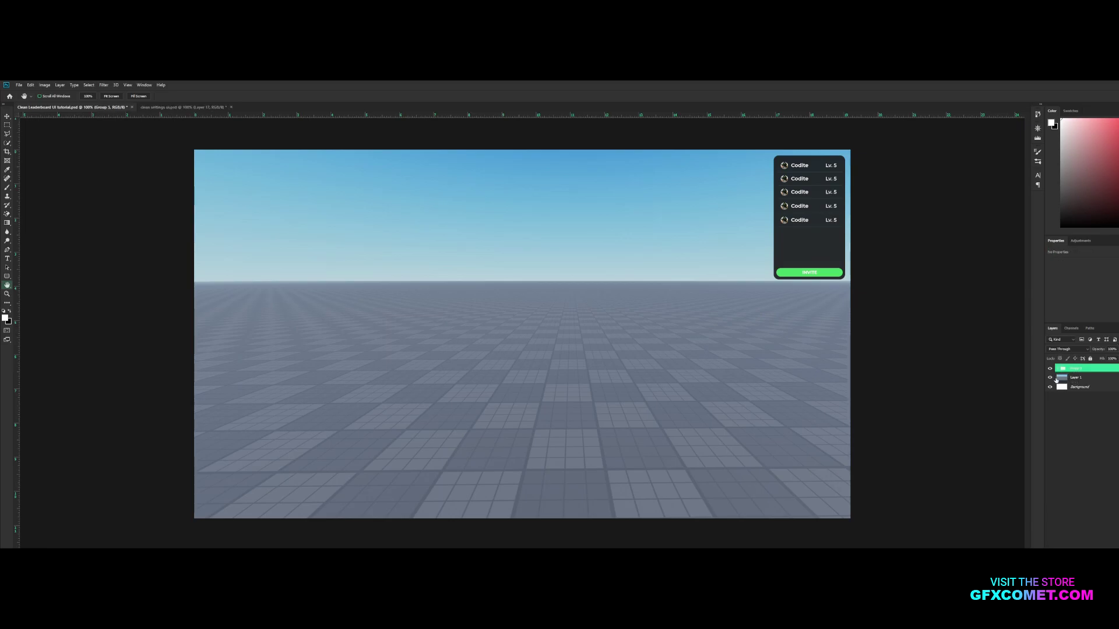
pyautogui.hotkey('ctrl', 'j')
pyautogui.click(1050, 376)
pyautogui.click(1057, 369)
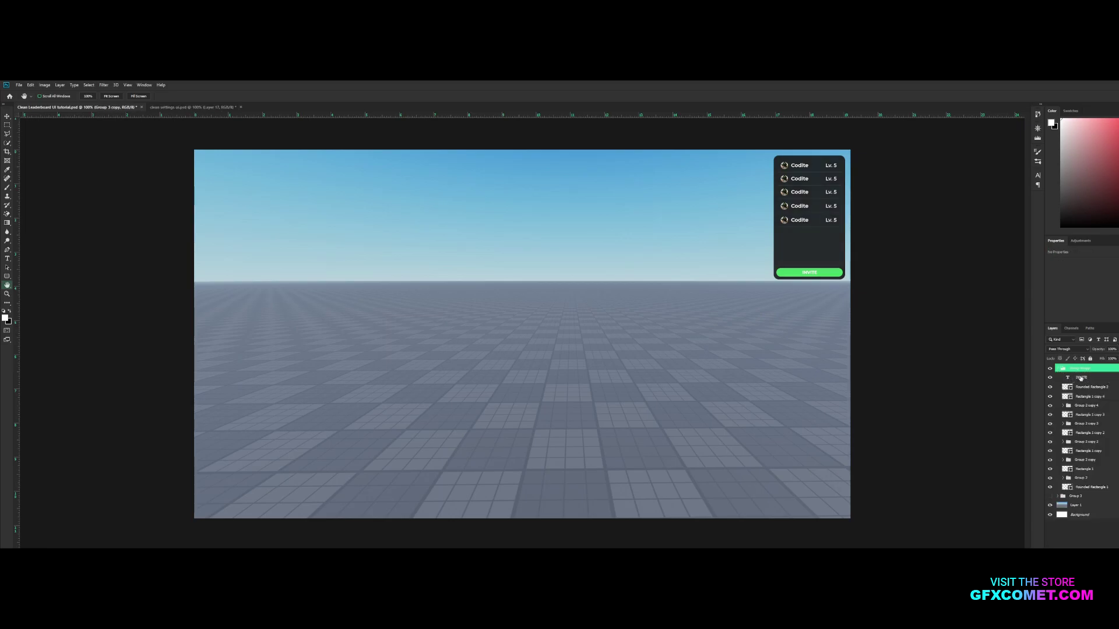
# In the duplicated group, hide the INVITE button and every player row except the first, leaving its divider and the dark panel visible.
pyautogui.moveTo(1049, 378); pyautogui.dragTo(1049, 459)
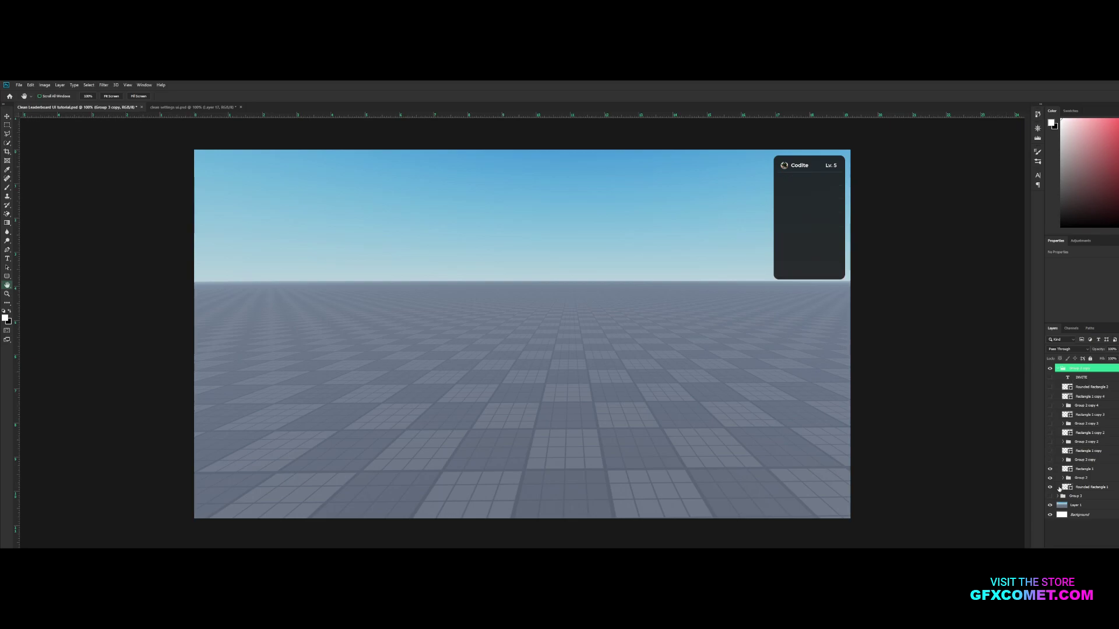
pyautogui.click(1050, 488)
pyautogui.click(1050, 488)
# Shorten the duplicated dark panel from its lower edge so it fits just the single player row.
pyautogui.press('v')
pyautogui.keyDown('ctrl'); pyautogui.click(814, 265); pyautogui.keyUp('ctrl')
pyautogui.hotkey('ctrl', 't')
pyautogui.moveTo(807, 279); pyautogui.dragTo(803, 176)
pyautogui.press('Return')
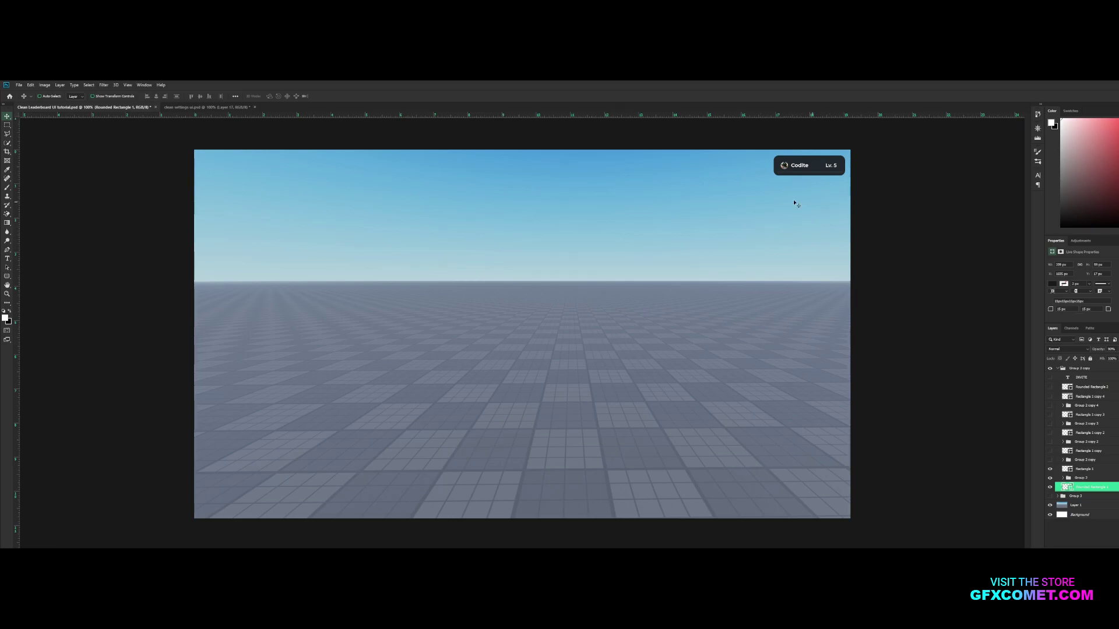
# Show the full leaderboard group again and hide the single-row copy.
pyautogui.click(1057, 369)
pyautogui.click(1050, 377)
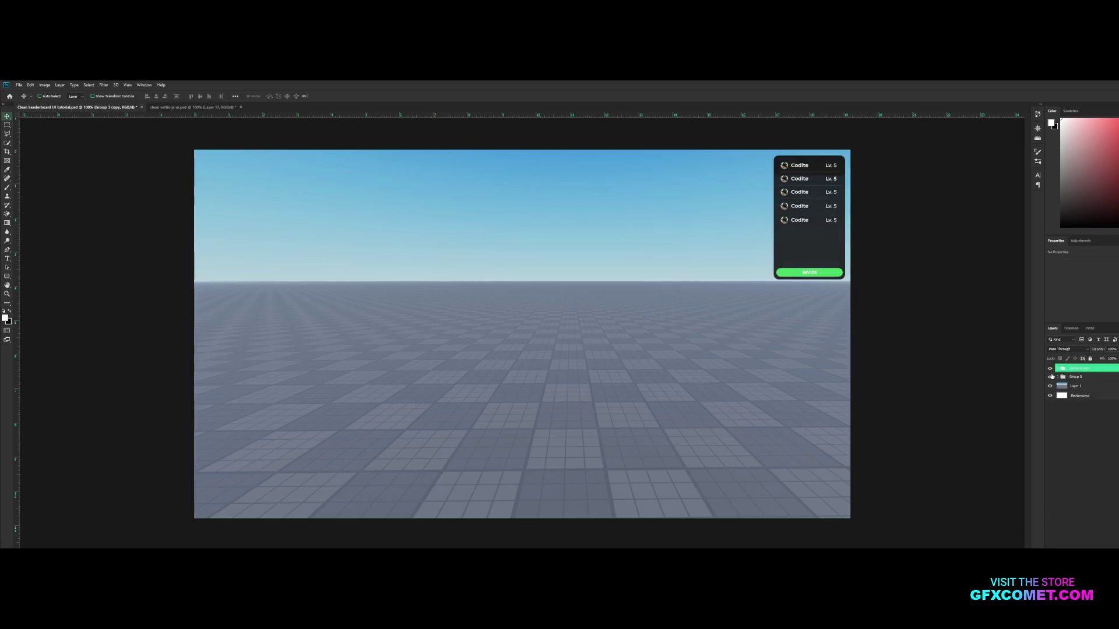
pyautogui.click(1050, 369)
pyautogui.click(1051, 369)
pyautogui.click(1051, 369)
# Recolour the first row's player name in the full leaderboard to golden yellow (#ffc24b) and save the document.
pyautogui.click(1076, 377)
pyautogui.hotkey('ctrl', '+')
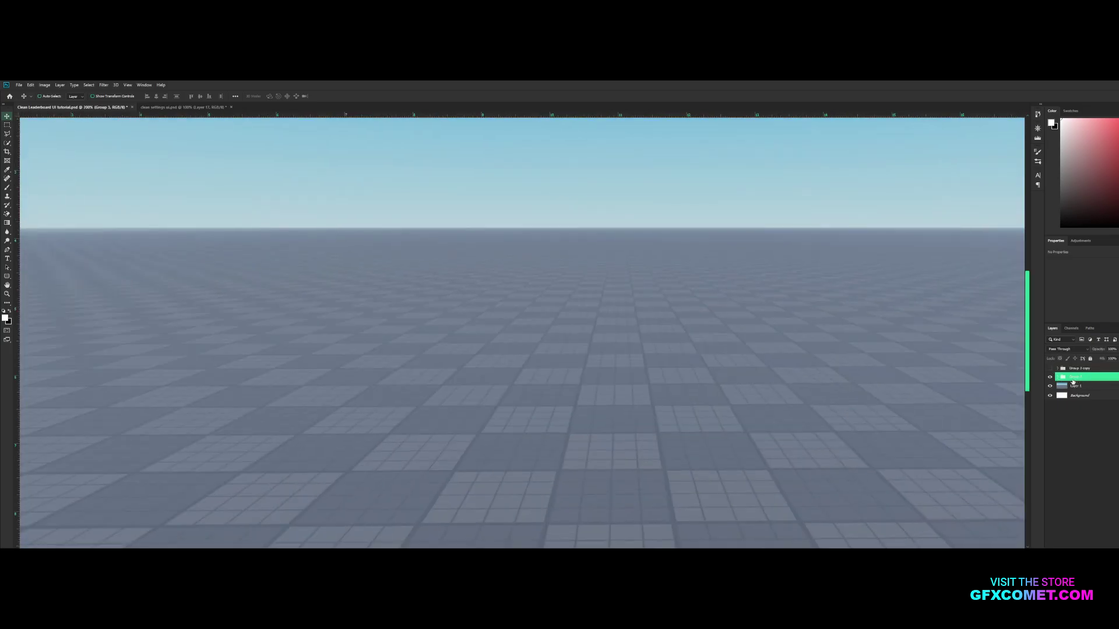
pyautogui.moveTo(956, 262); pyautogui.dragTo(667, 367)
pyautogui.press('t')
pyautogui.click(523, 201)
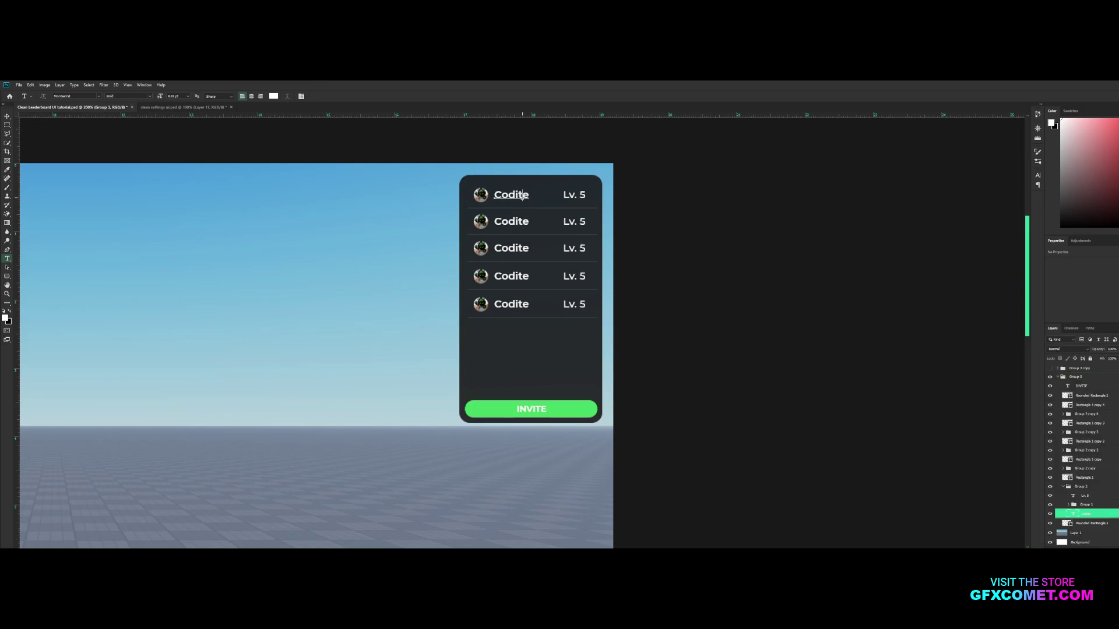
pyautogui.hotkey('ctrl', 'a')
pyautogui.click(274, 97)
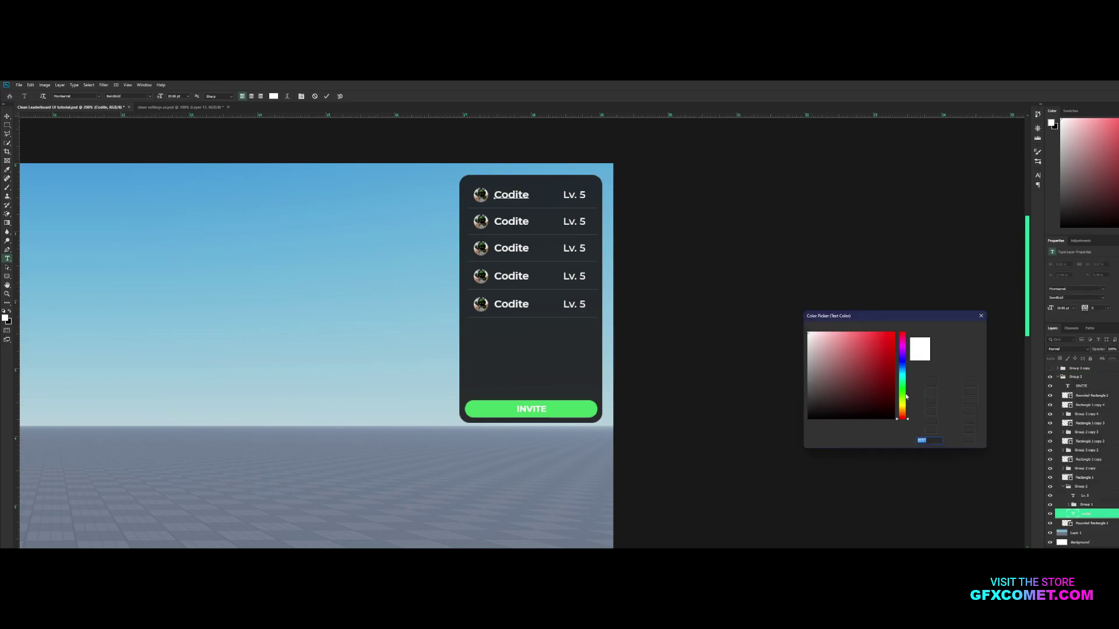
pyautogui.click(902, 411)
pyautogui.moveTo(861, 357); pyautogui.dragTo(869, 332)
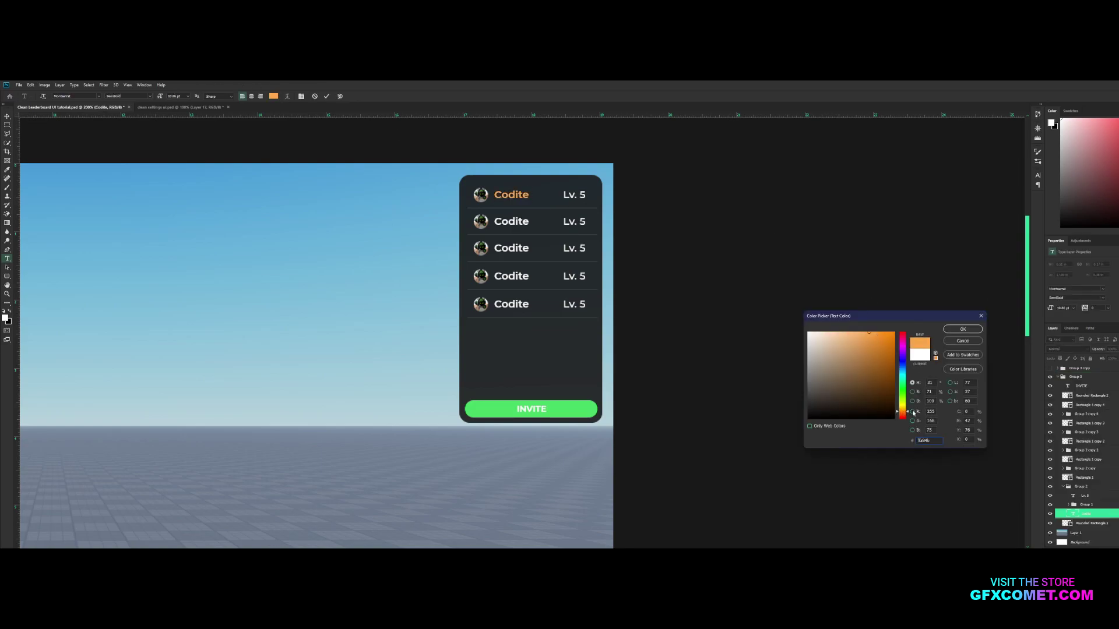
pyautogui.moveTo(899, 411); pyautogui.dragTo(901, 413)
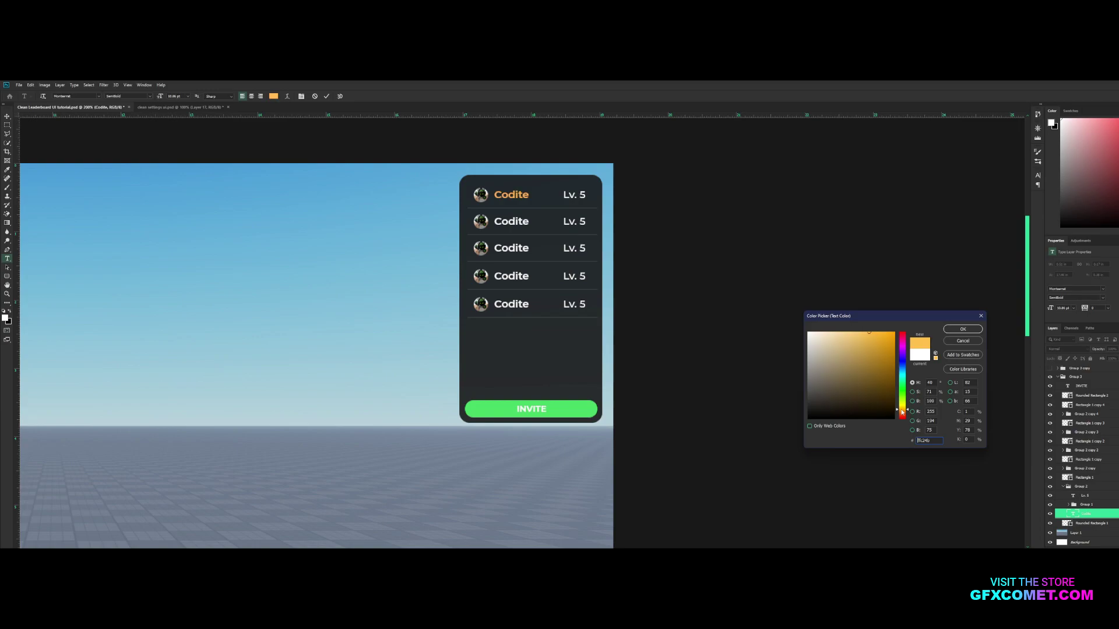
pyautogui.click(962, 329)
pyautogui.hotkey('ctrl', 'Return')
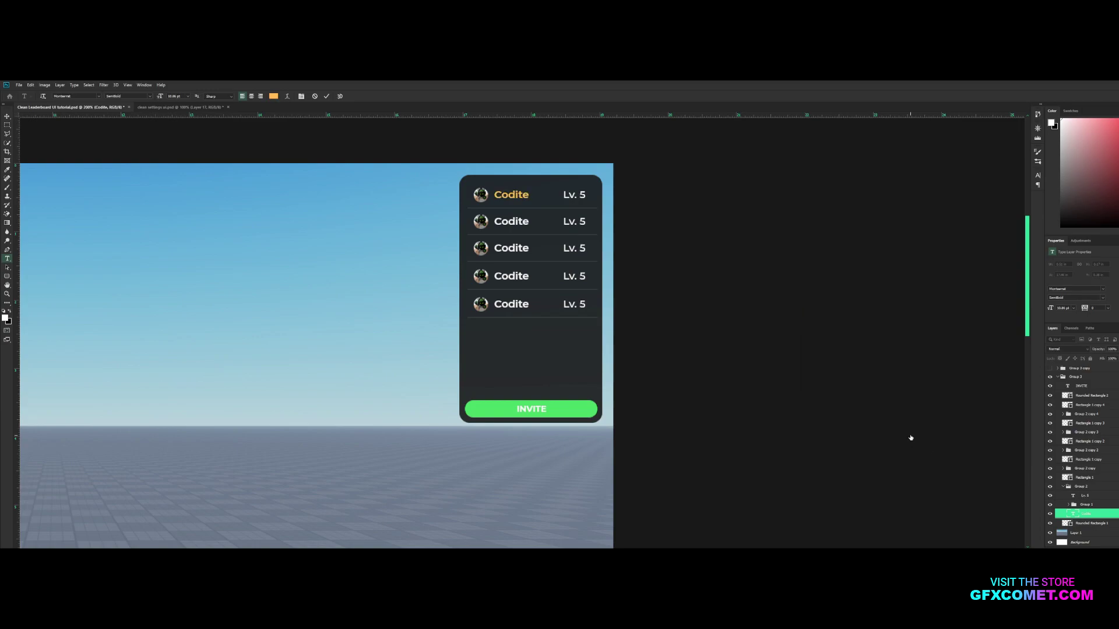
pyautogui.press('v')
pyautogui.hotkey('ctrl', '-')
pyautogui.hotkey('ctrl', 's')
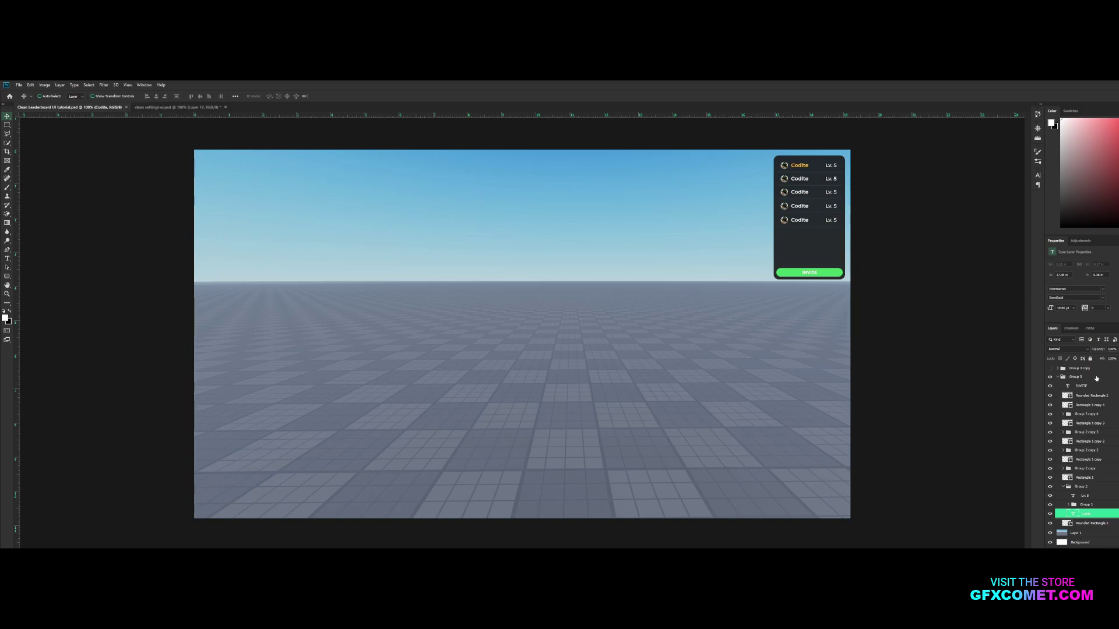
# Set the full leaderboard's background panel to 100% opacity and change its fill to neutral dark grey #232323.
pyautogui.click(1060, 379)
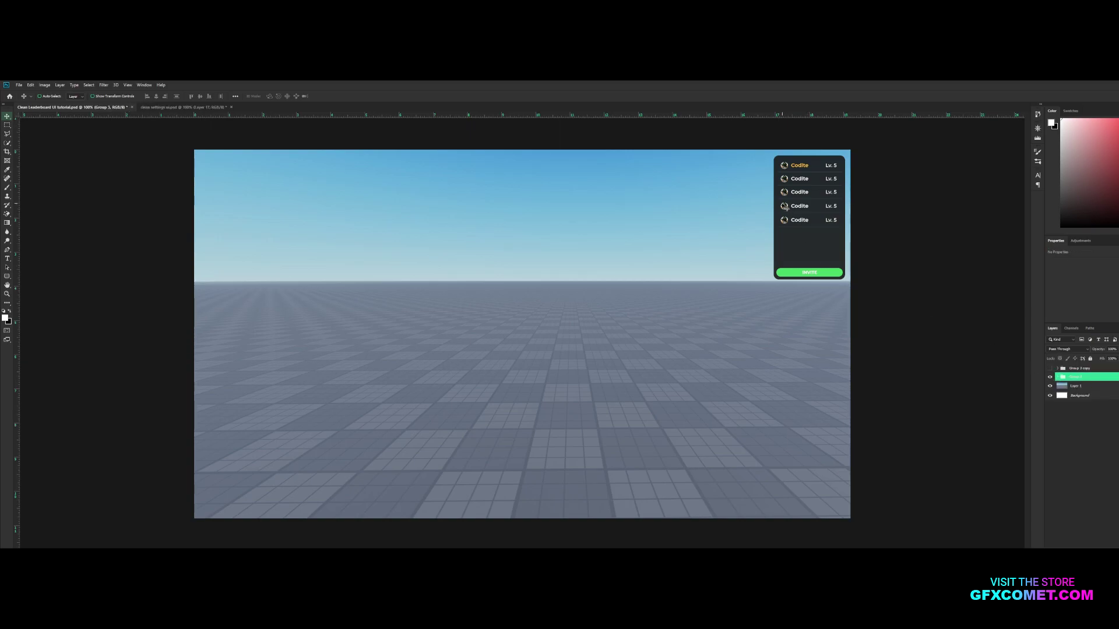
pyautogui.click(1058, 377)
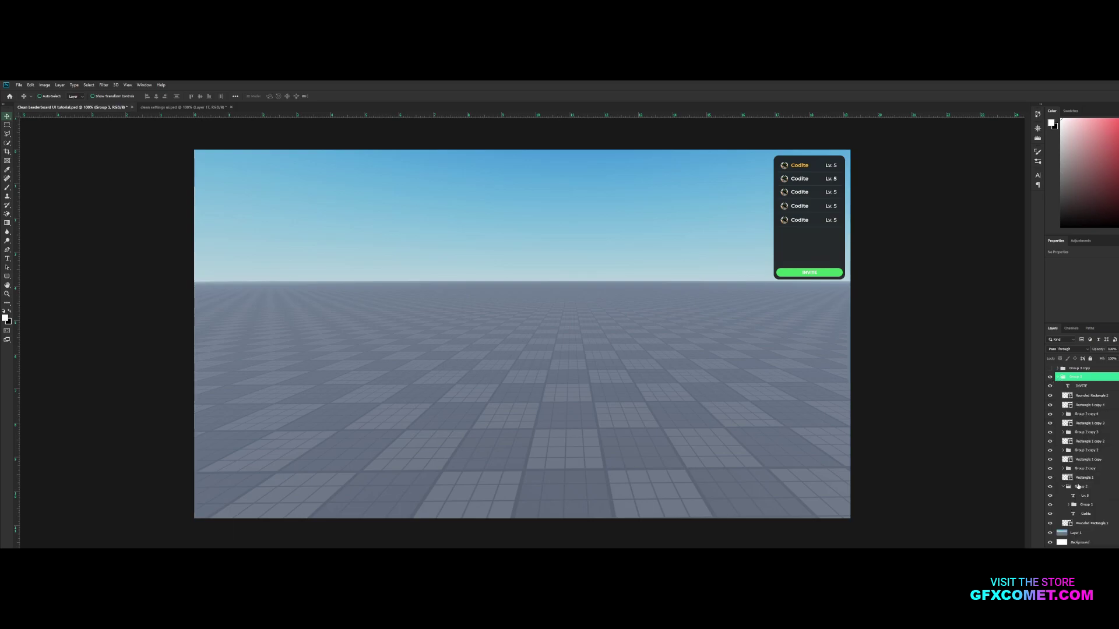
pyautogui.click(1085, 524)
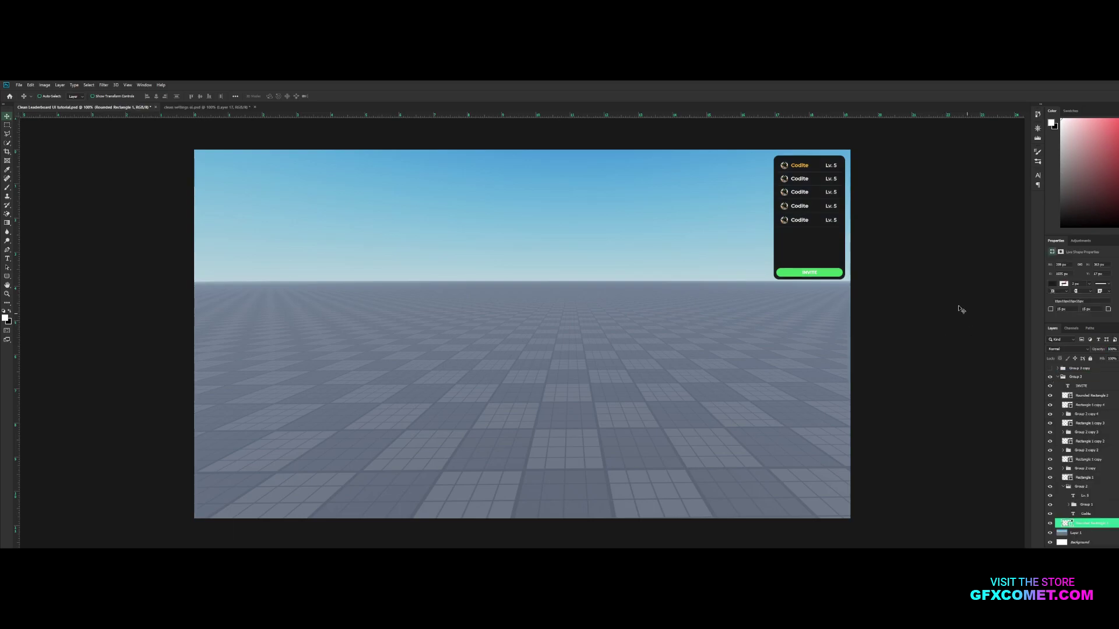
pyautogui.doubleClick(1067, 524)
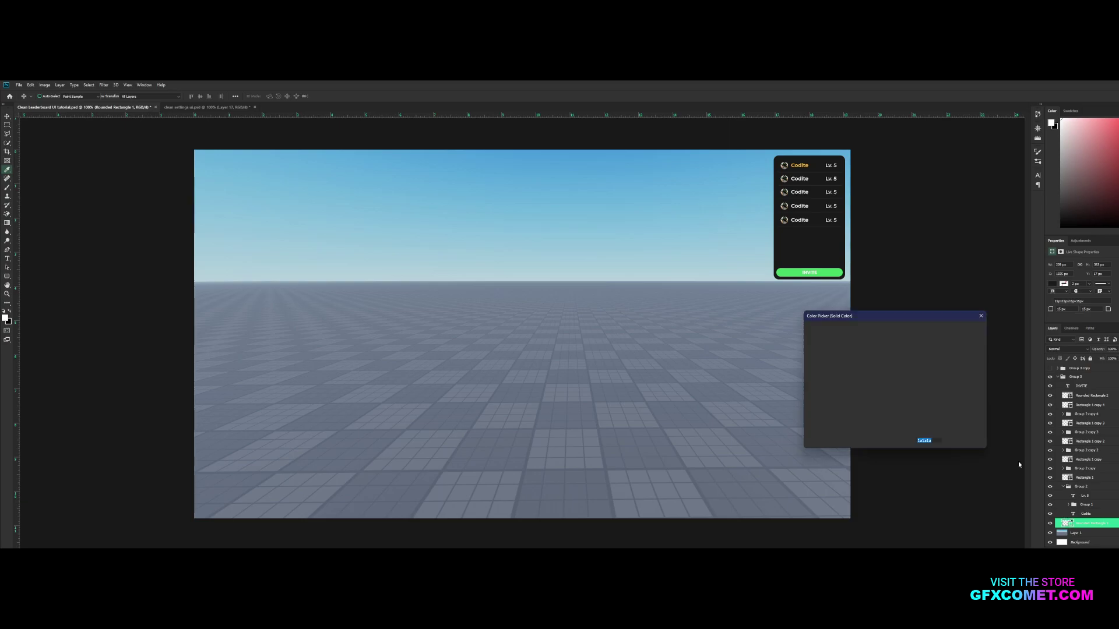
pyautogui.write('202020')
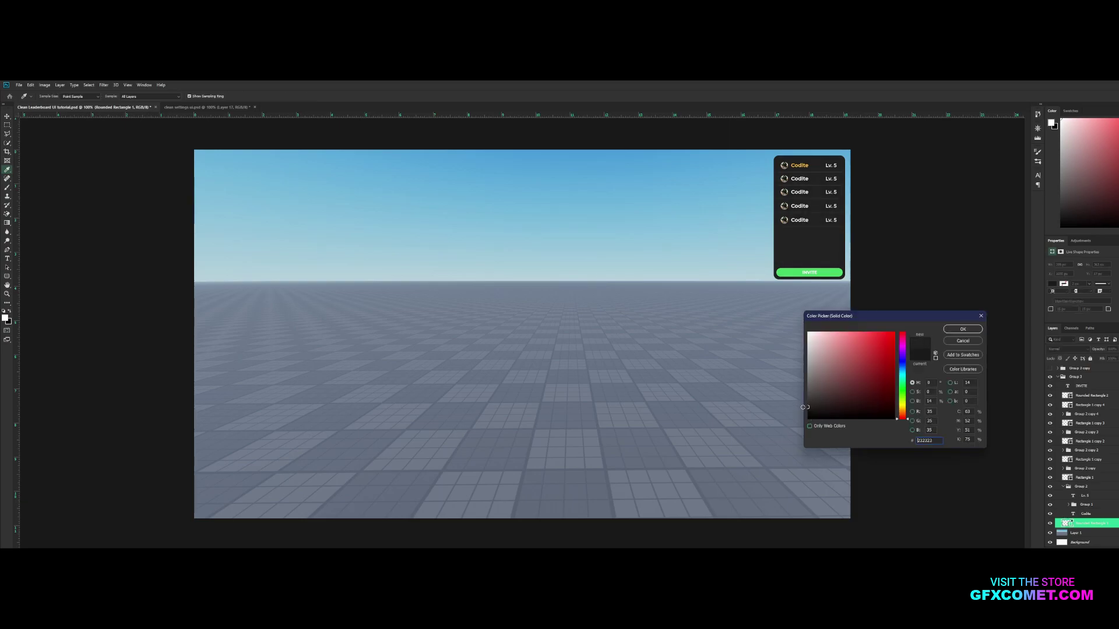
pyautogui.click(961, 330)
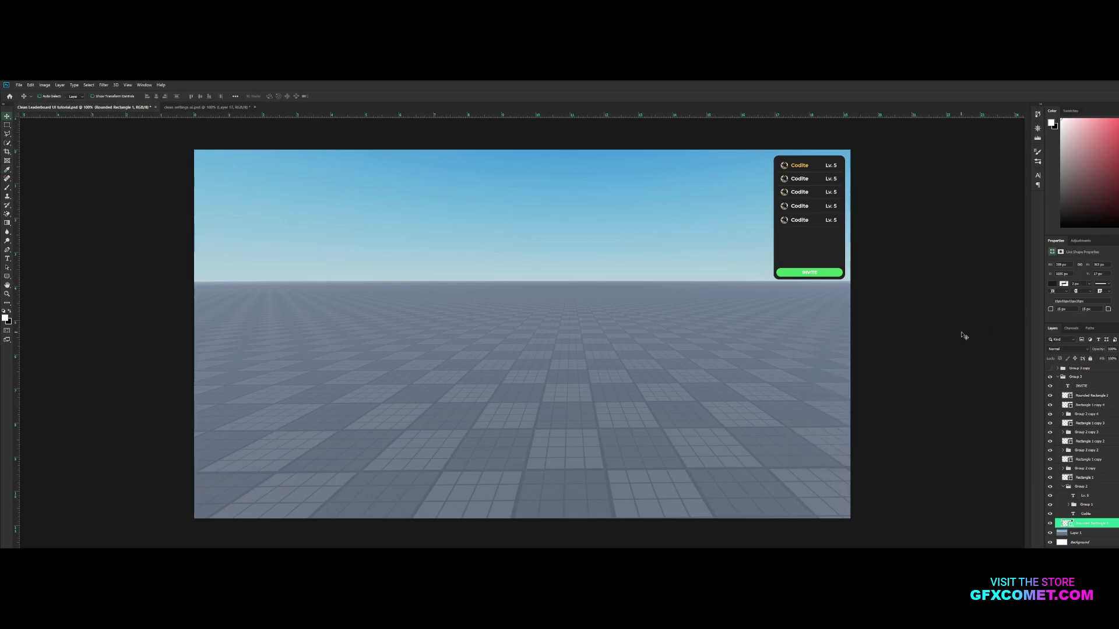